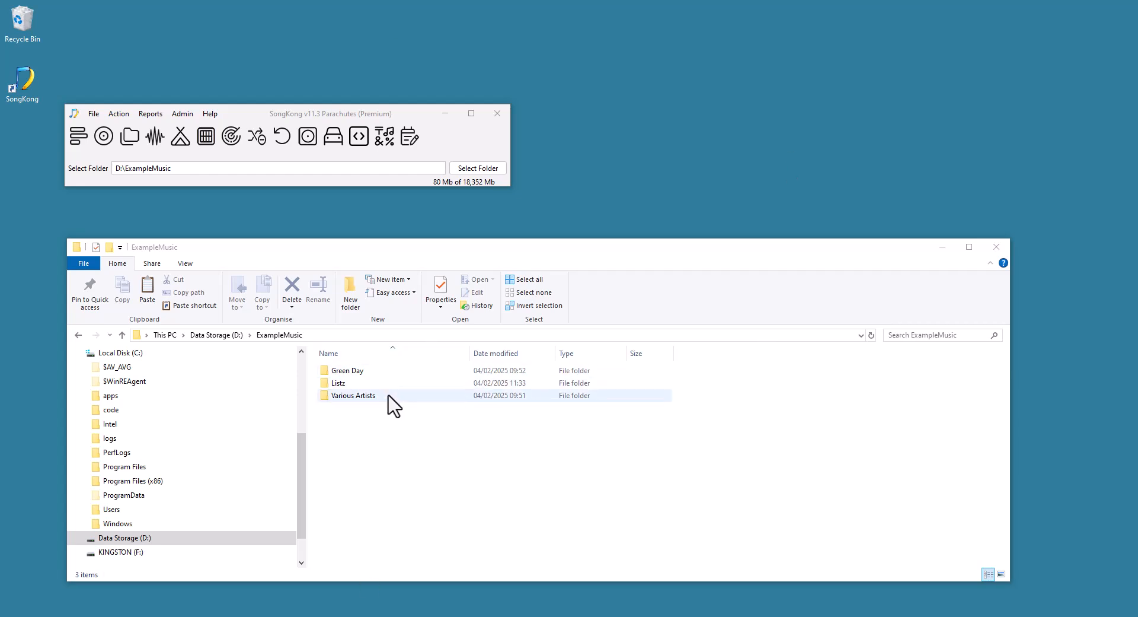
View the track files in Green Day's Dookie album folder and return to the ExampleMusic folder
double_click(392, 372)
double_click(393, 372)
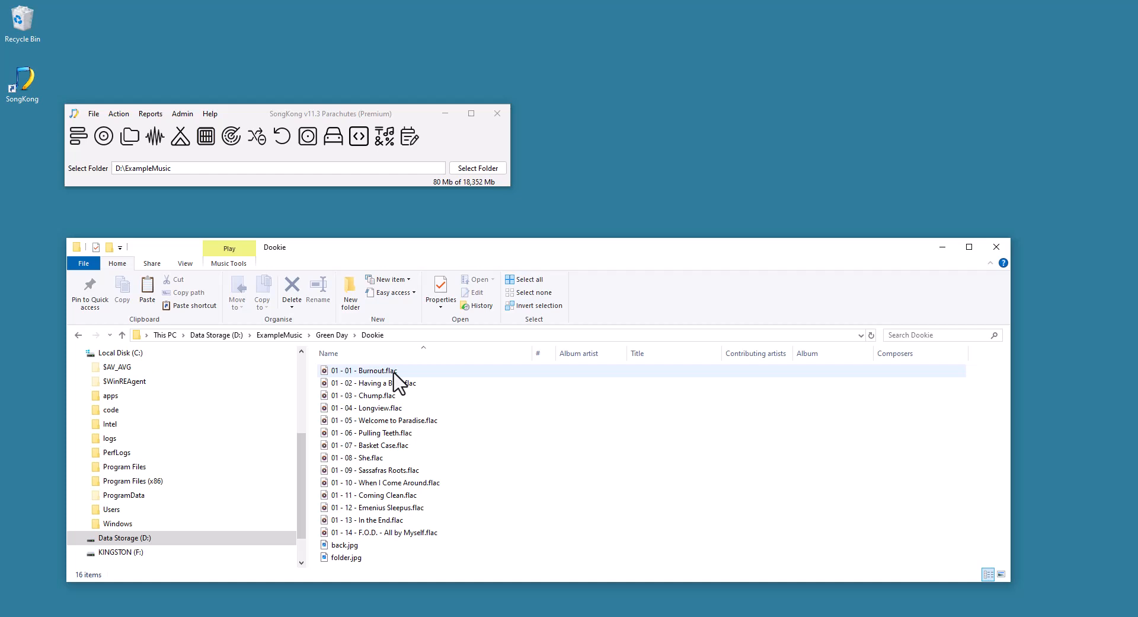
left_click(279, 335)
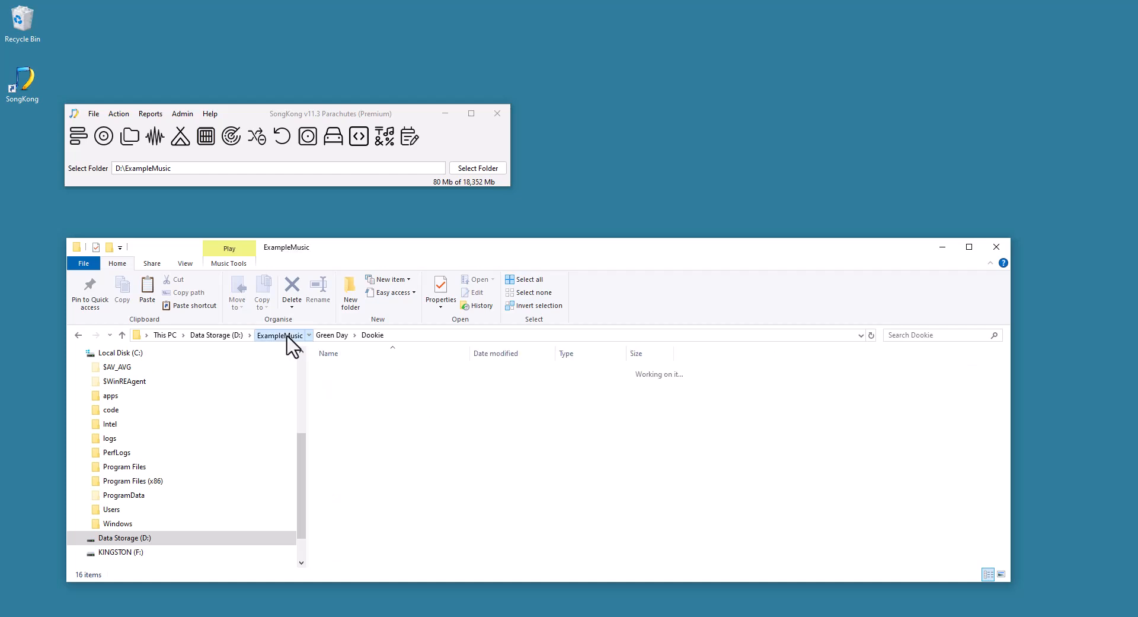
View the track files and tag details in the Listz album folder, widening the window, and return to ExampleMusic
left_click(367, 383)
double_click(367, 384)
double_click(369, 373)
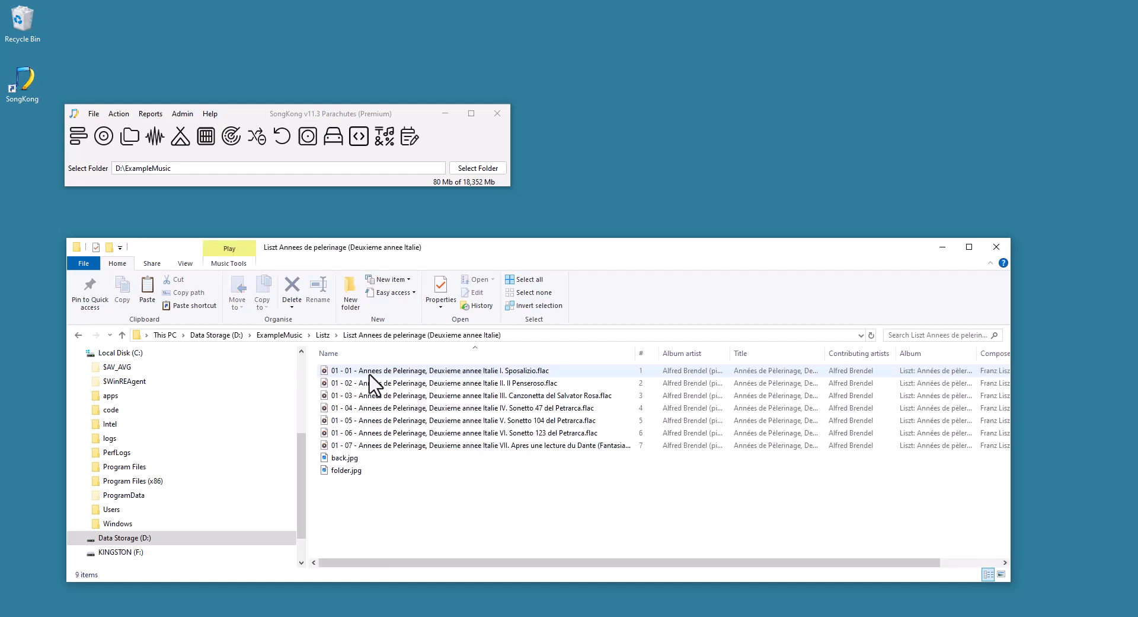
left_click_drag(1010, 376, 1066, 378)
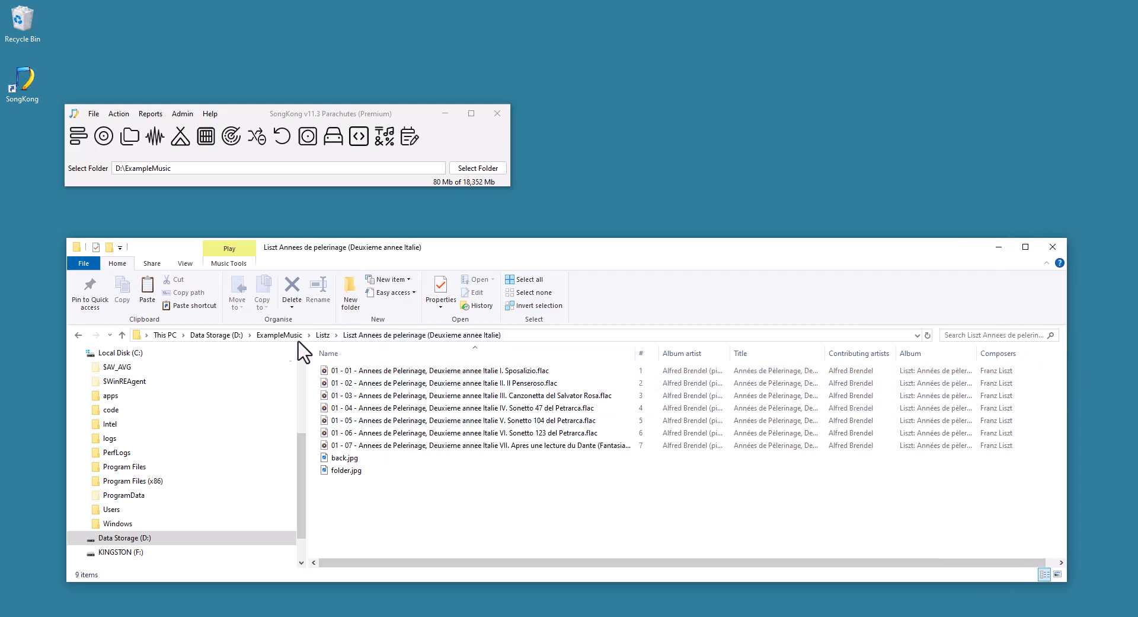
left_click(283, 336)
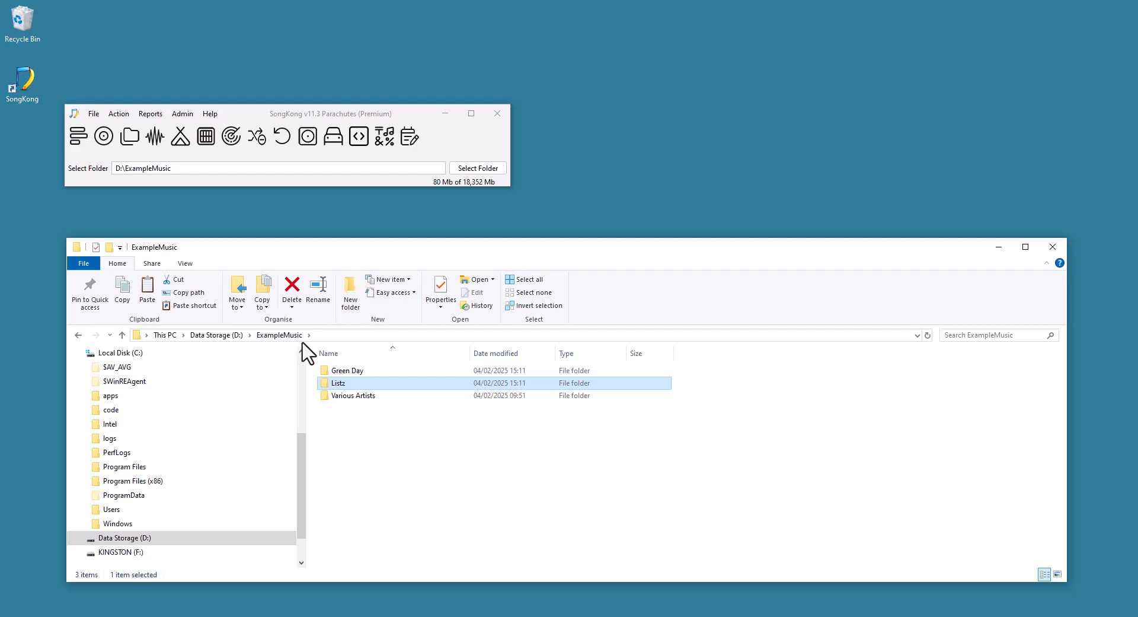
View The 80's Collection 1980 files under Various Artists with a wider Name column, and return to ExampleMusic
double_click(352, 397)
double_click(354, 376)
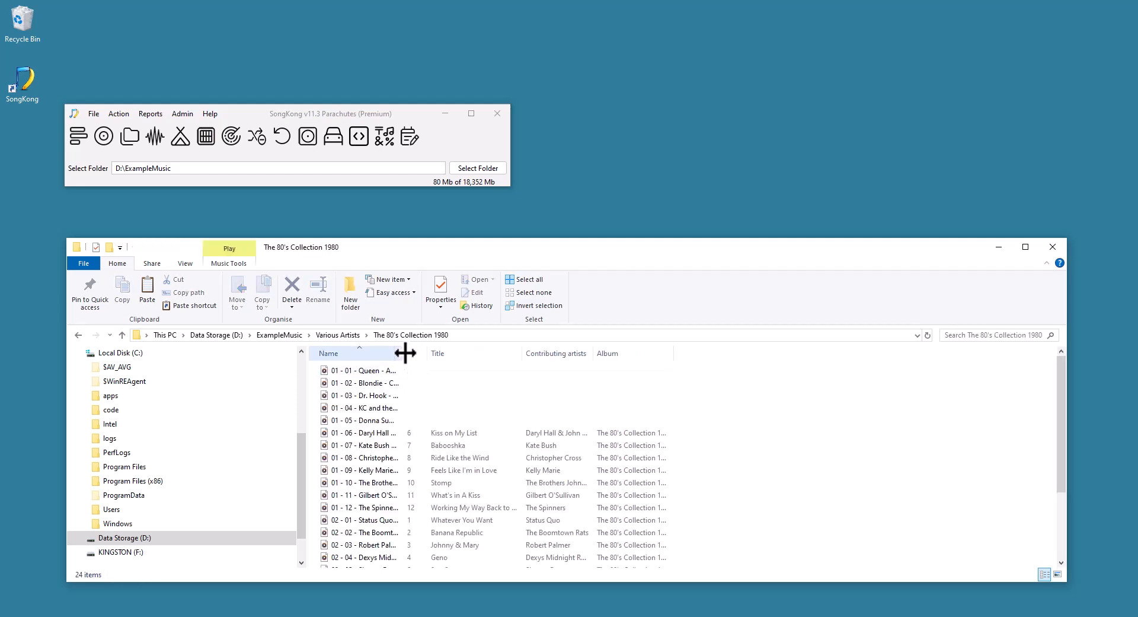
left_click_drag(406, 353, 565, 355)
scroll(522, 446, "down", 3)
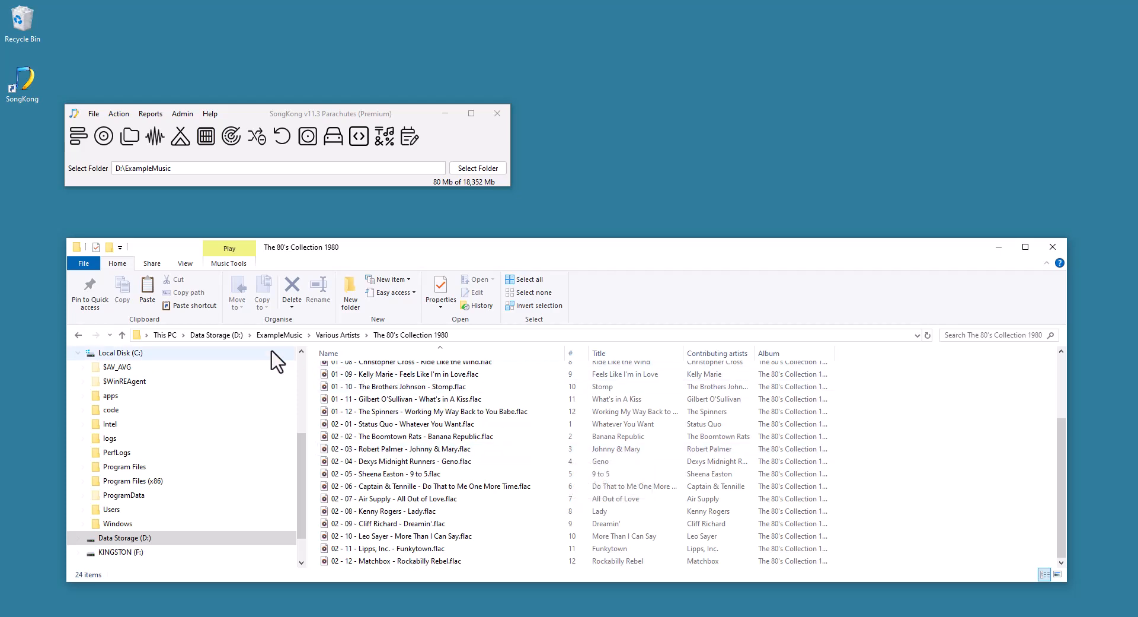
left_click(266, 337)
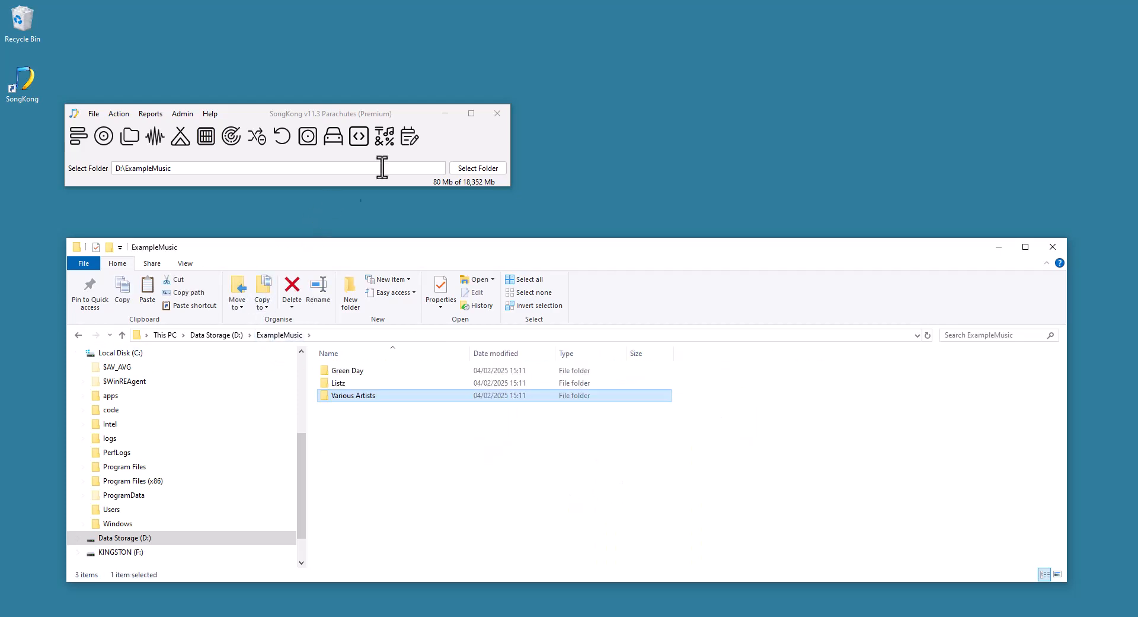
Open the Rename Files options for D:\ExampleMusic using the Default profile
left_click(451, 142)
left_click(126, 140)
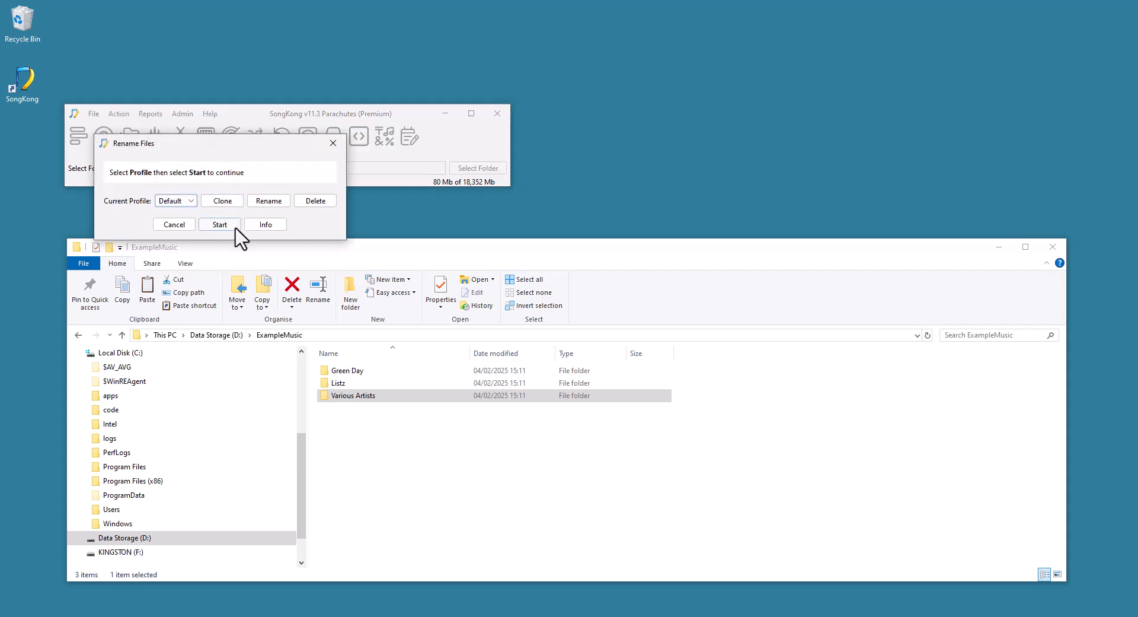
left_click_drag(261, 153, 279, 228)
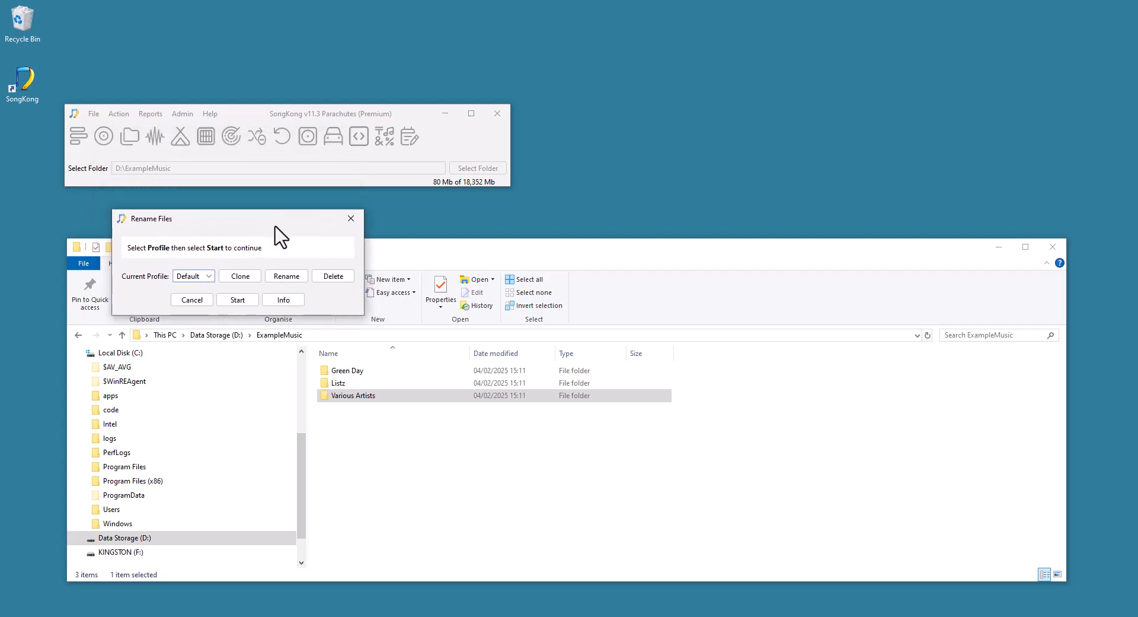
left_click(237, 299)
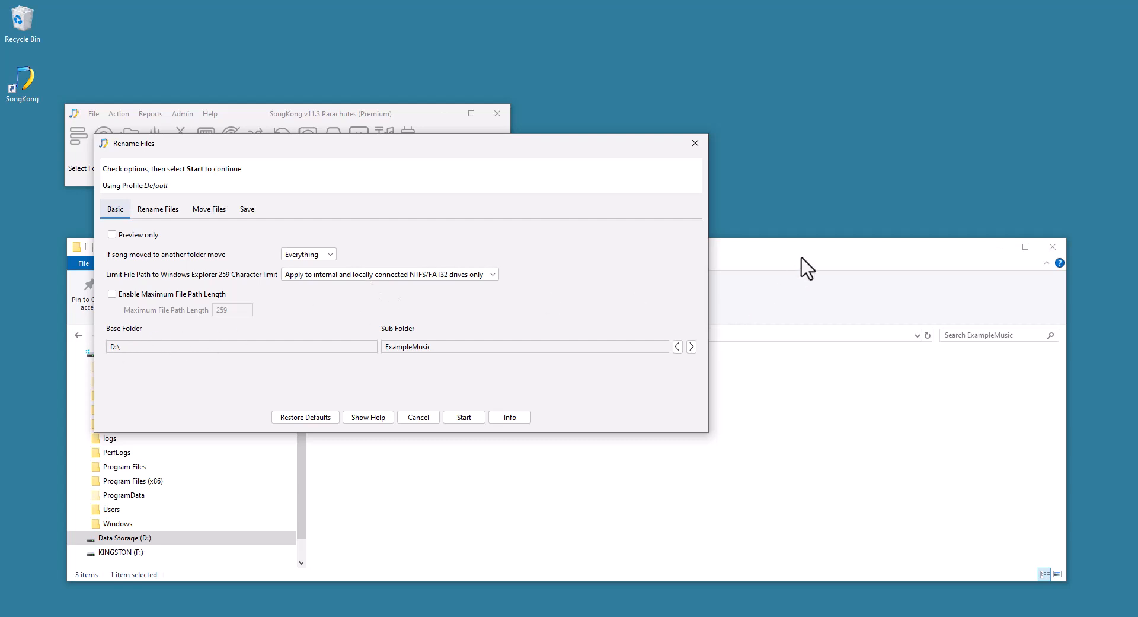
Switch to File Explorer to view the files in The 80's Collection 1980, and return to the Rename Files options
left_click(783, 272)
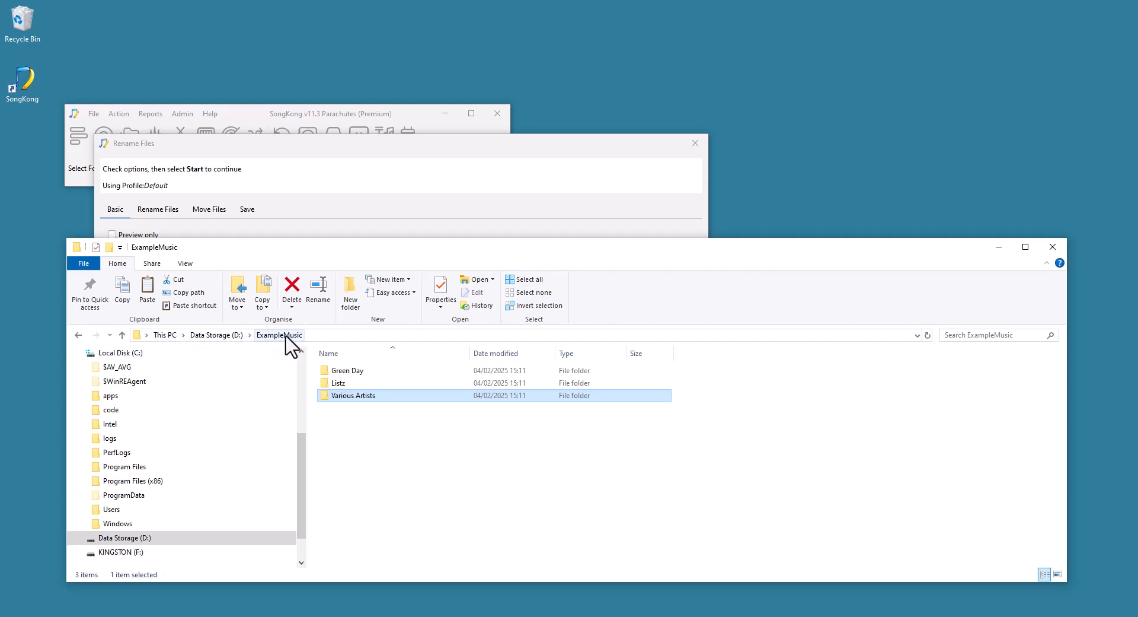
double_click(349, 396)
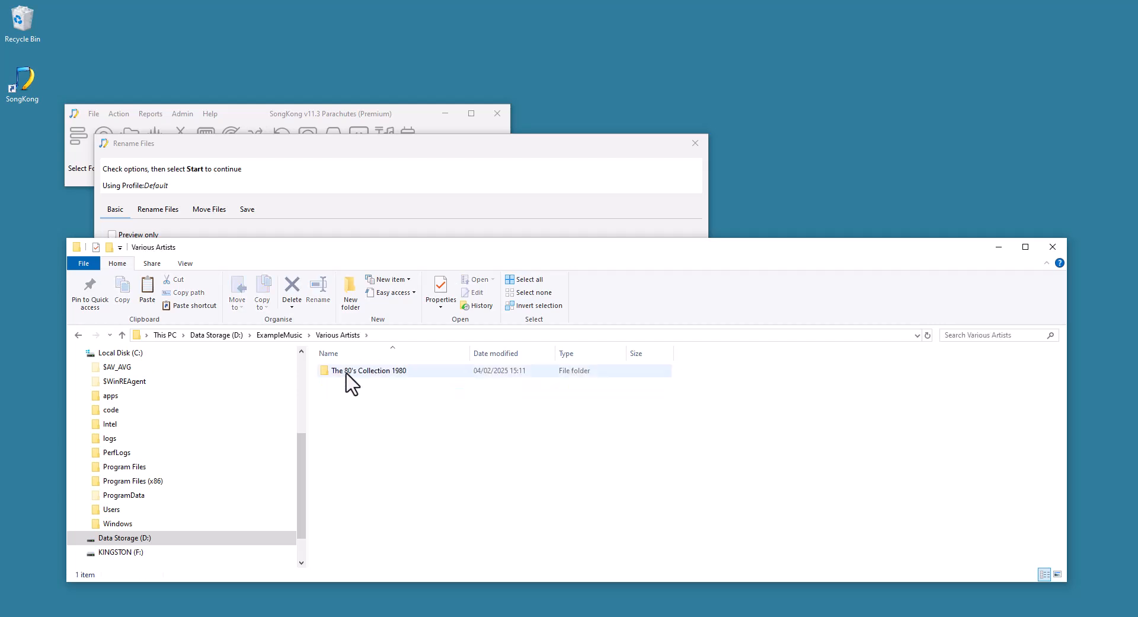
left_click(346, 374)
double_click(346, 371)
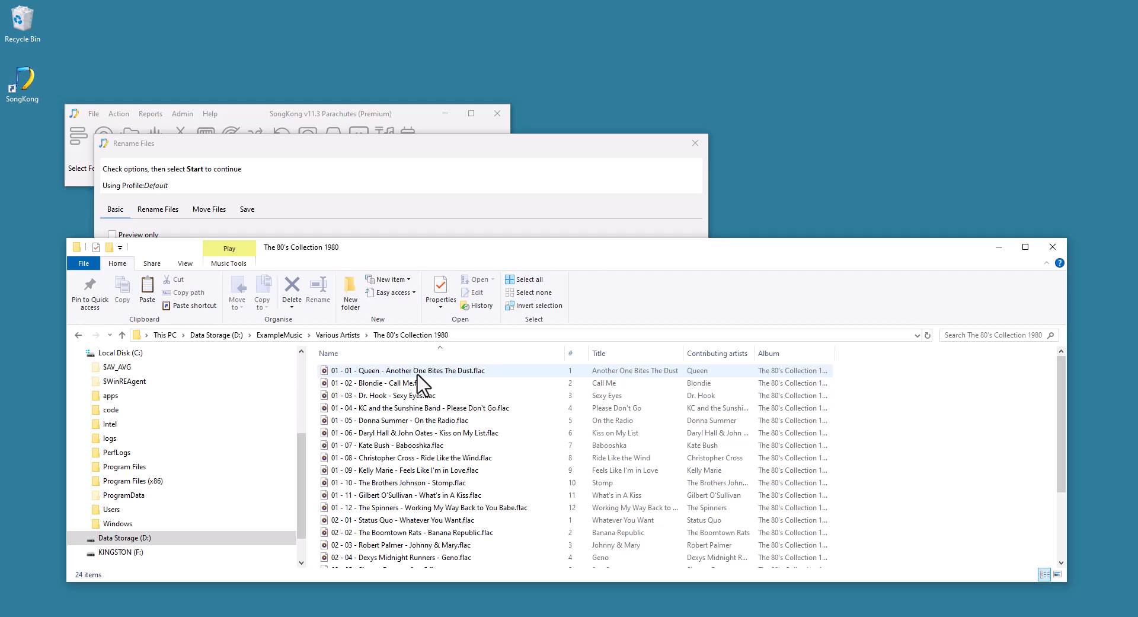
left_click(383, 161)
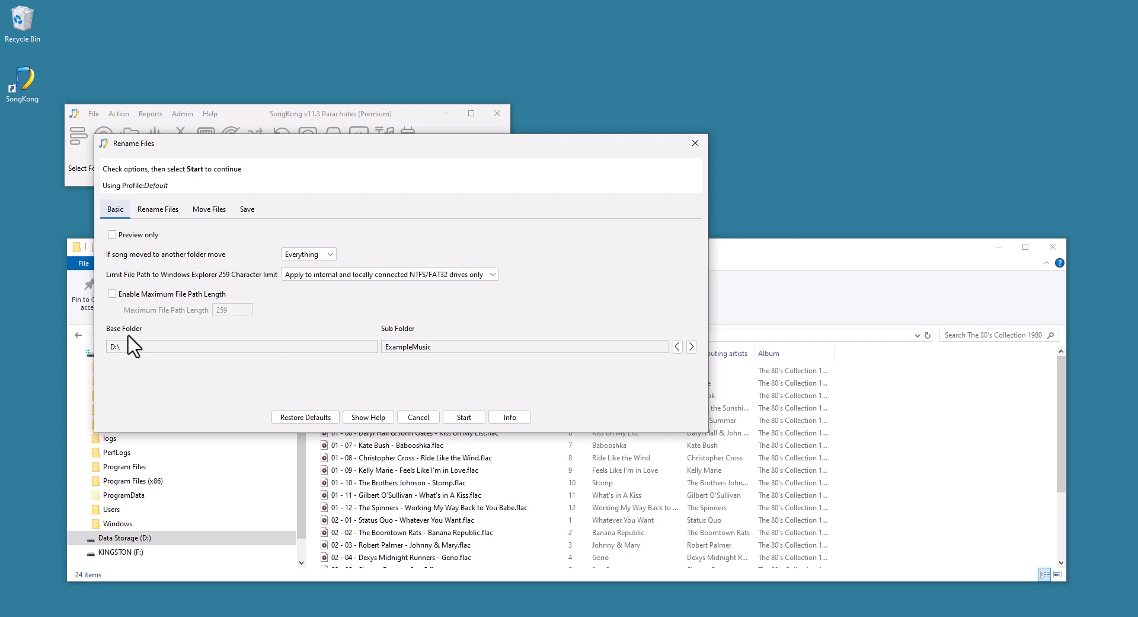
Set the base folder to D:\ExampleMusic and renaming based on metadata to "Yes if matched to a release"
left_click(677, 347)
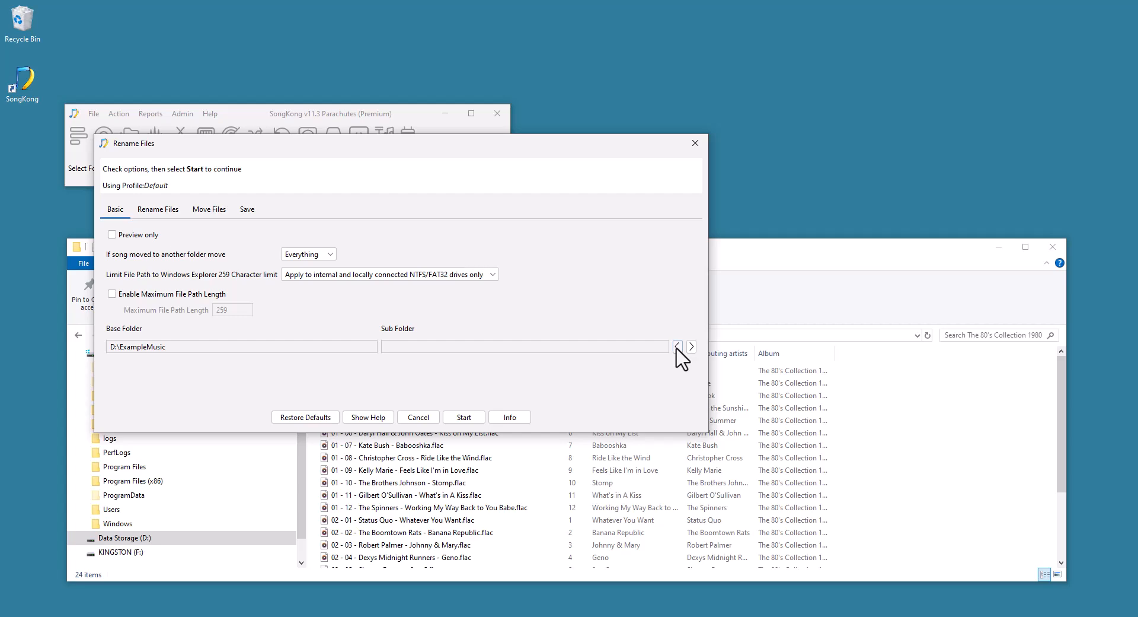
left_click(162, 211)
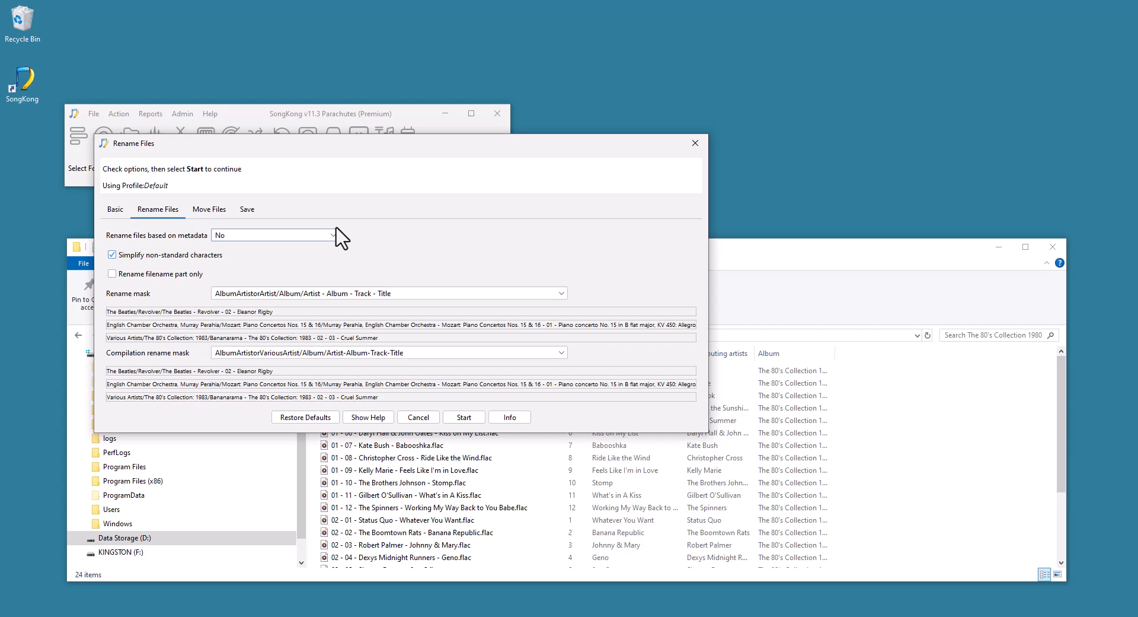
left_click(308, 238)
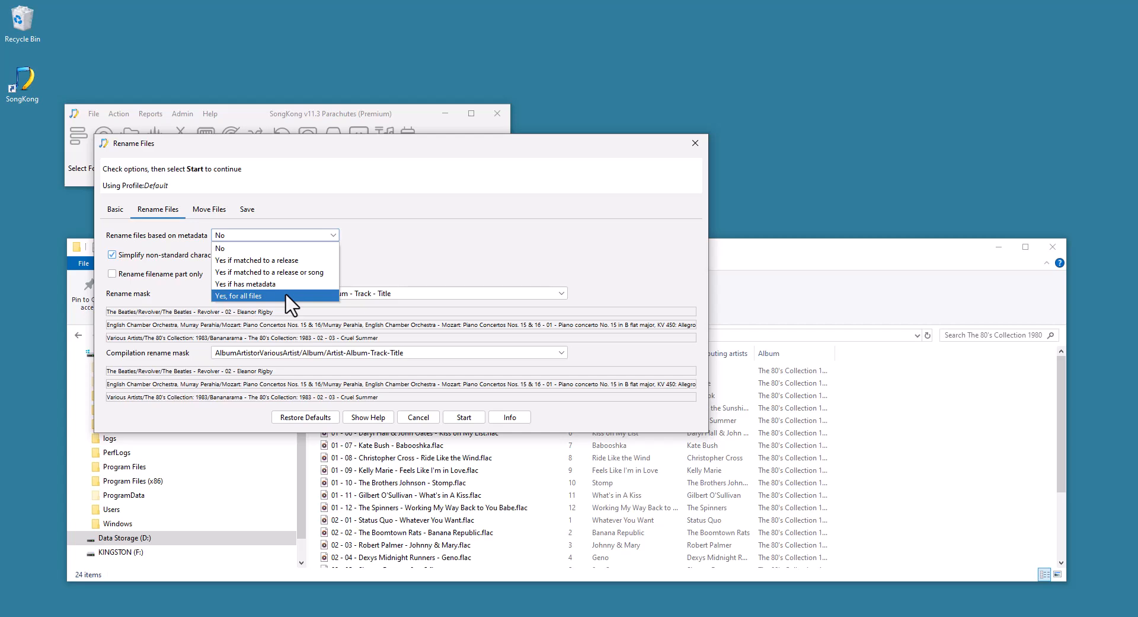
left_click(304, 261)
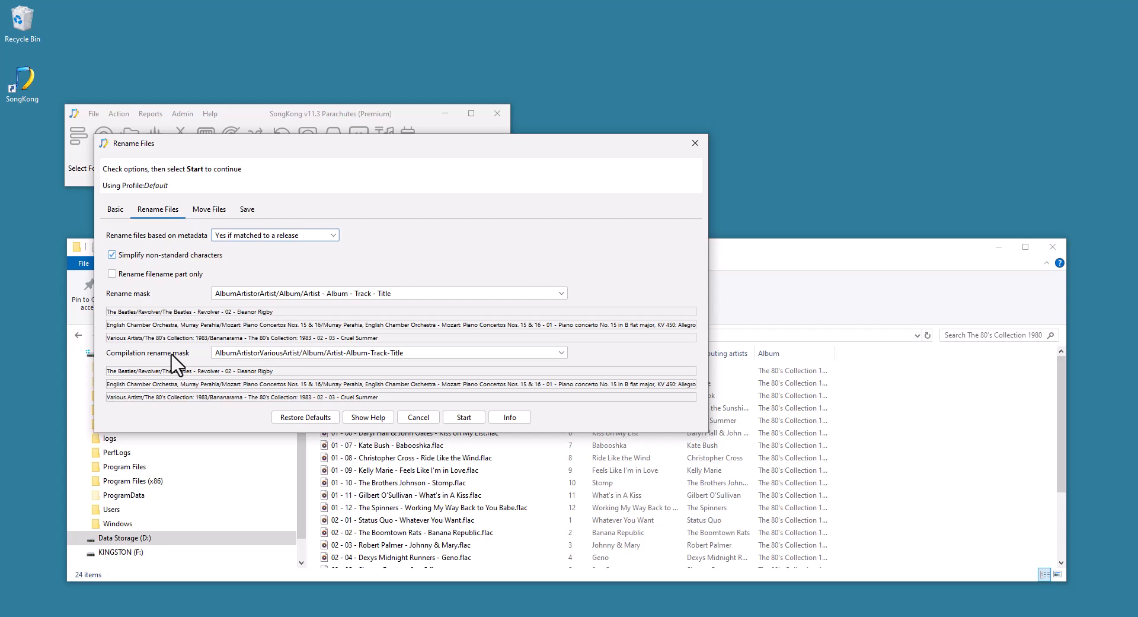
left_click(547, 299)
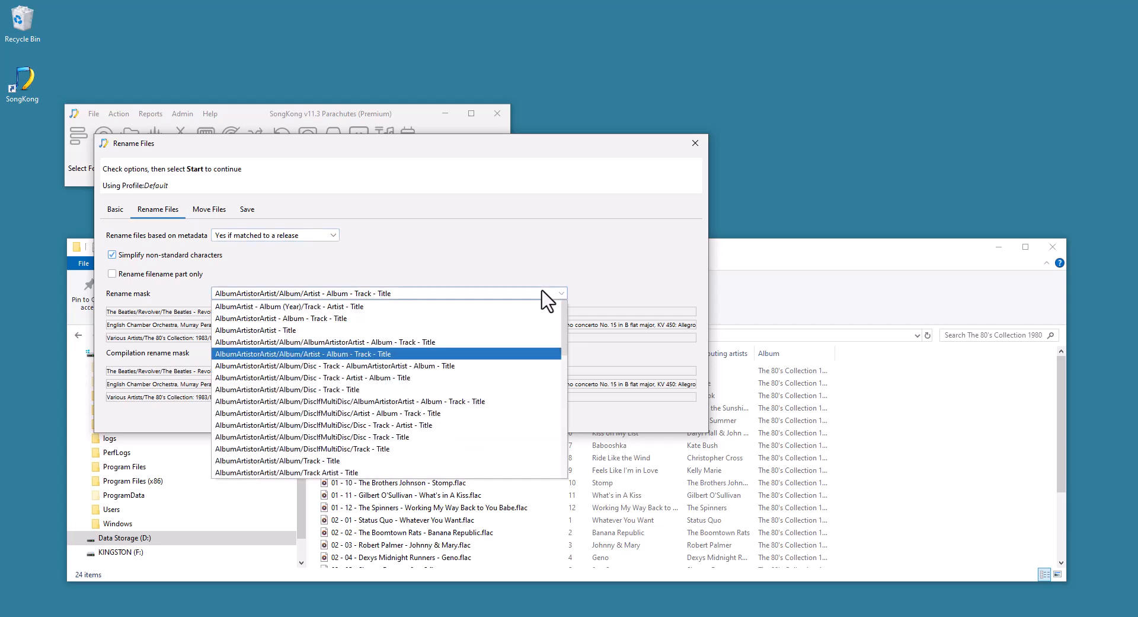
left_click(542, 291)
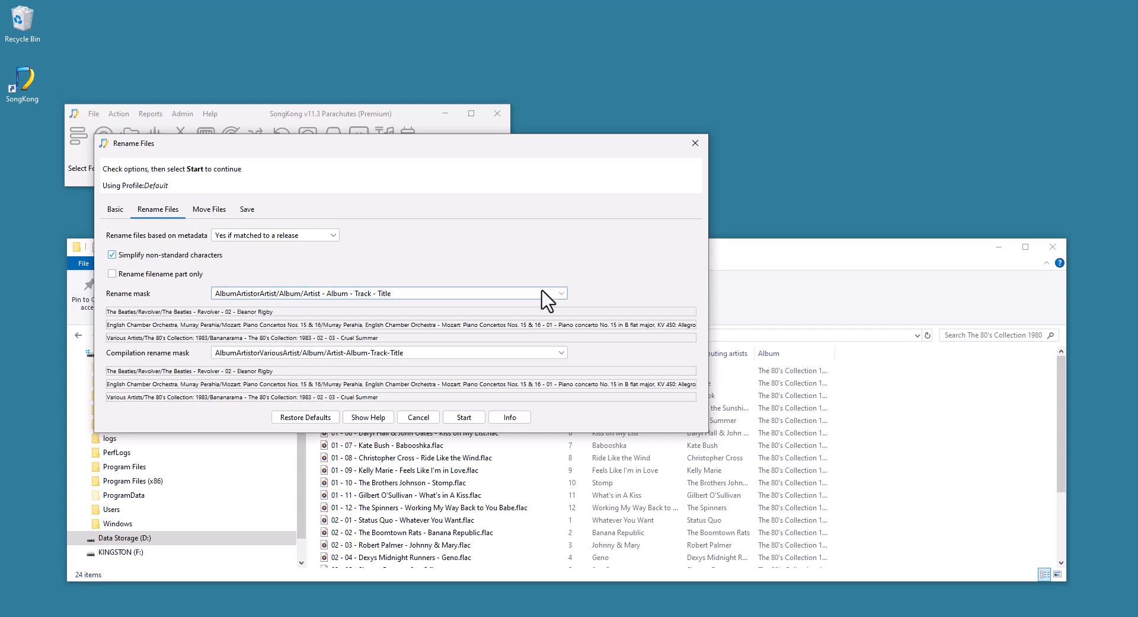
left_click(111, 274)
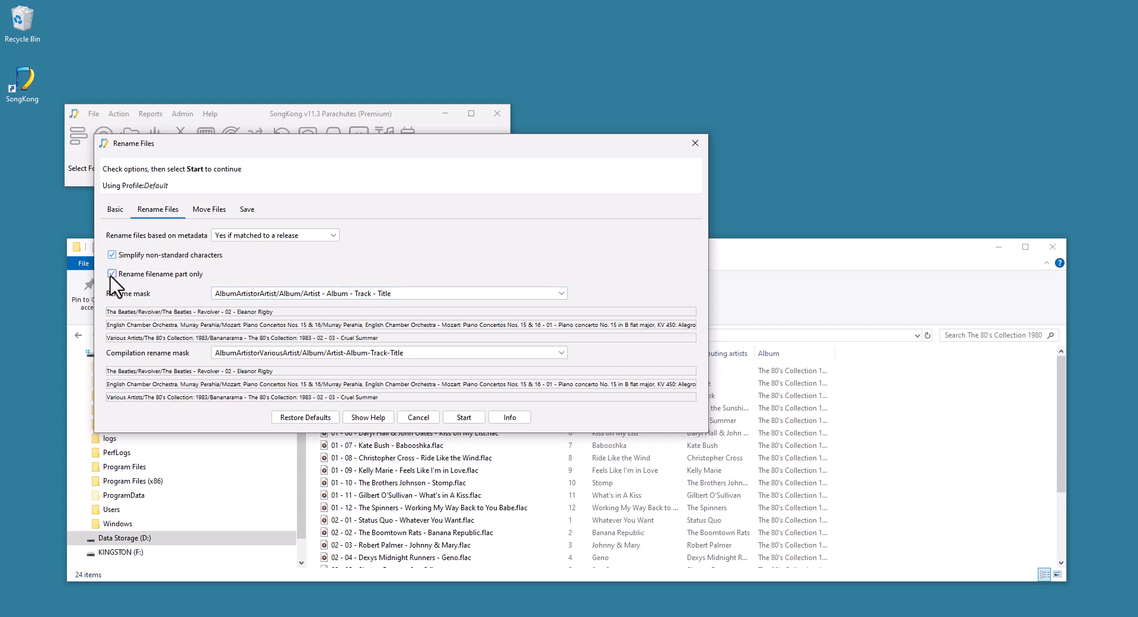
Set the rename mask to AlbumArtistorArtist/Album/DiscIfMultiDisc/Disc - Track - Title and the compilation mask to AlbumArtistorArtist/Album/DiscIfMultiDisc/Disc - Track - Artist - Title
left_click(485, 292)
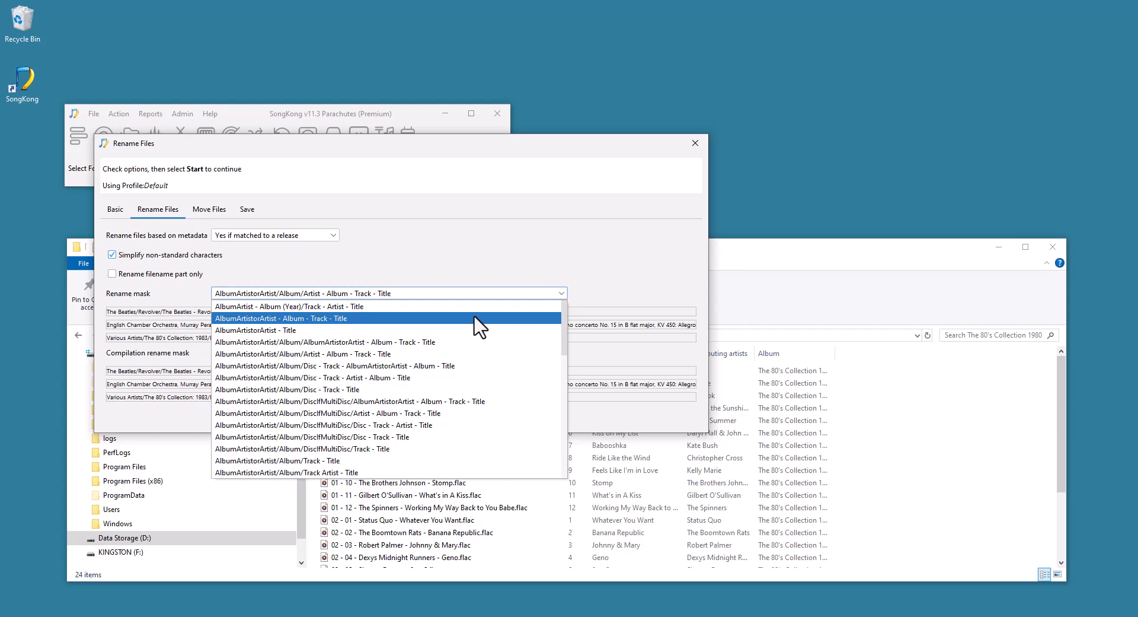
left_click(426, 436)
left_click(423, 356)
scroll(449, 436, "down", 3)
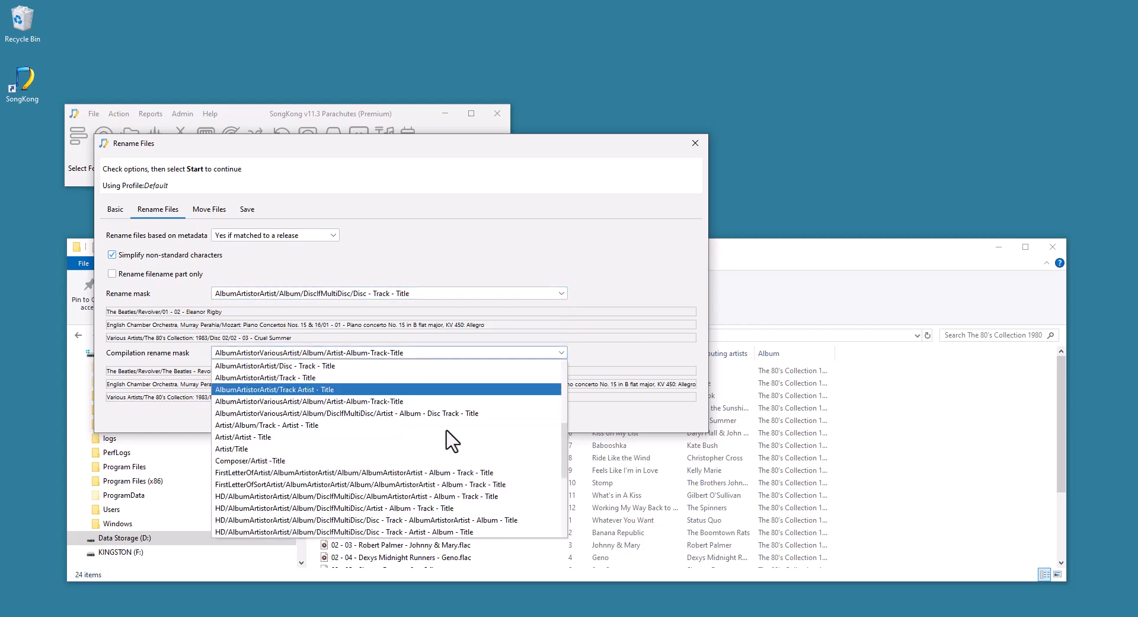
scroll(452, 439, "up", 4)
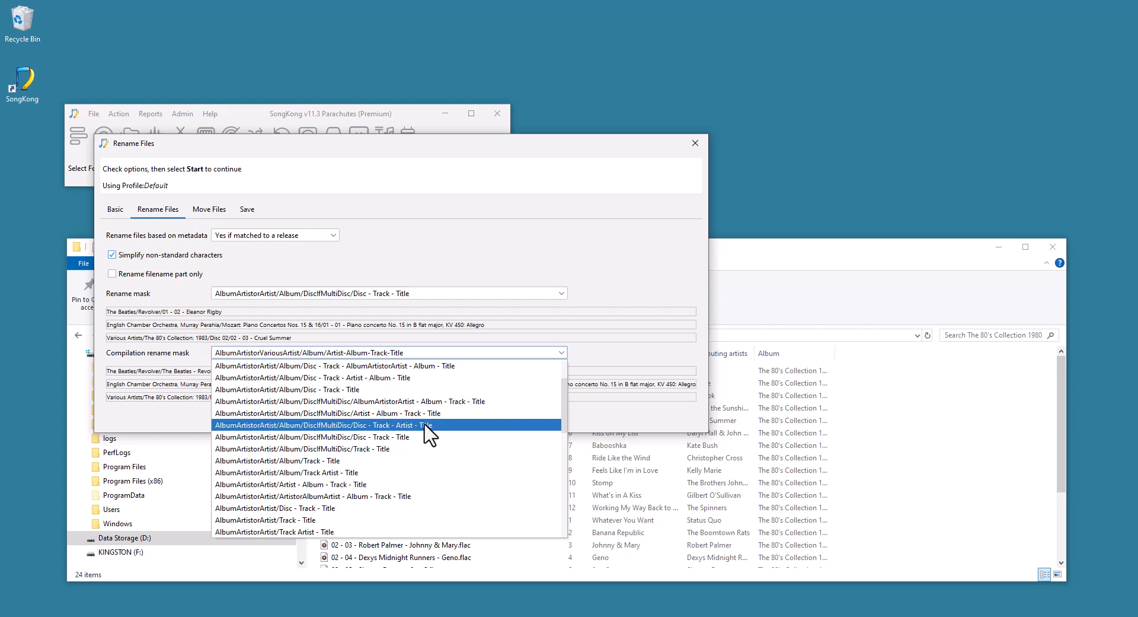
left_click(429, 425)
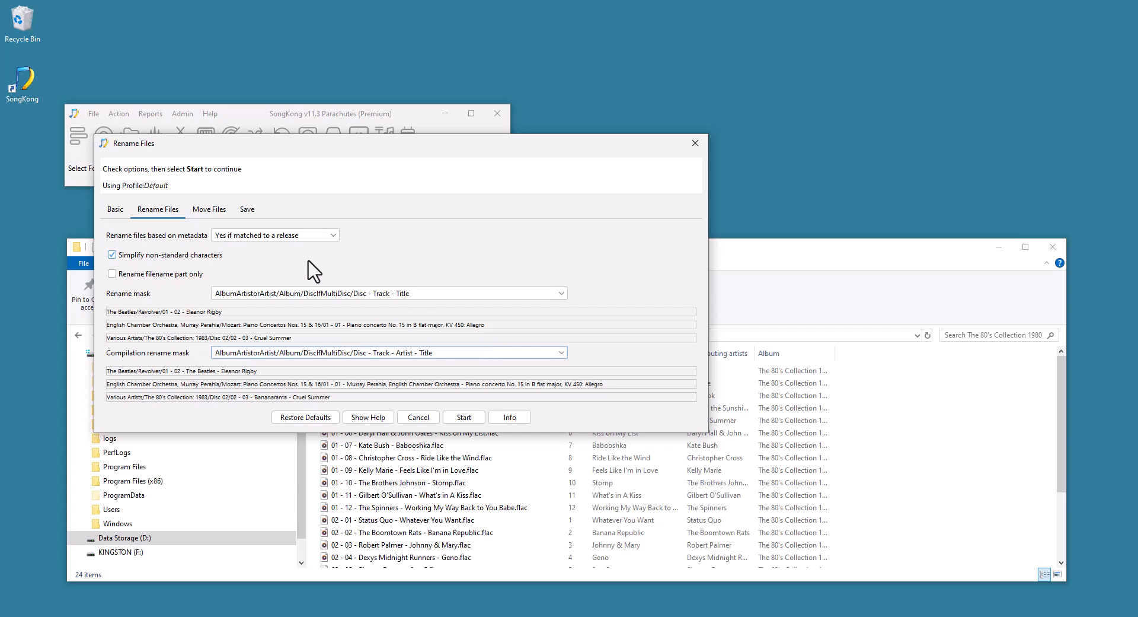
left_click(208, 220)
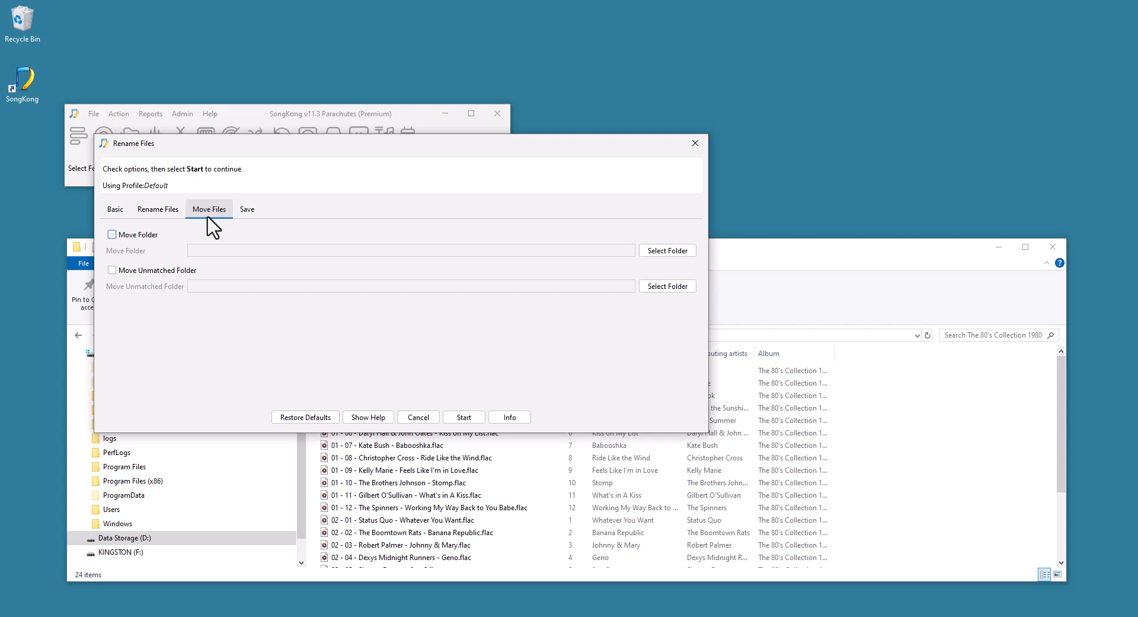
left_click(113, 235)
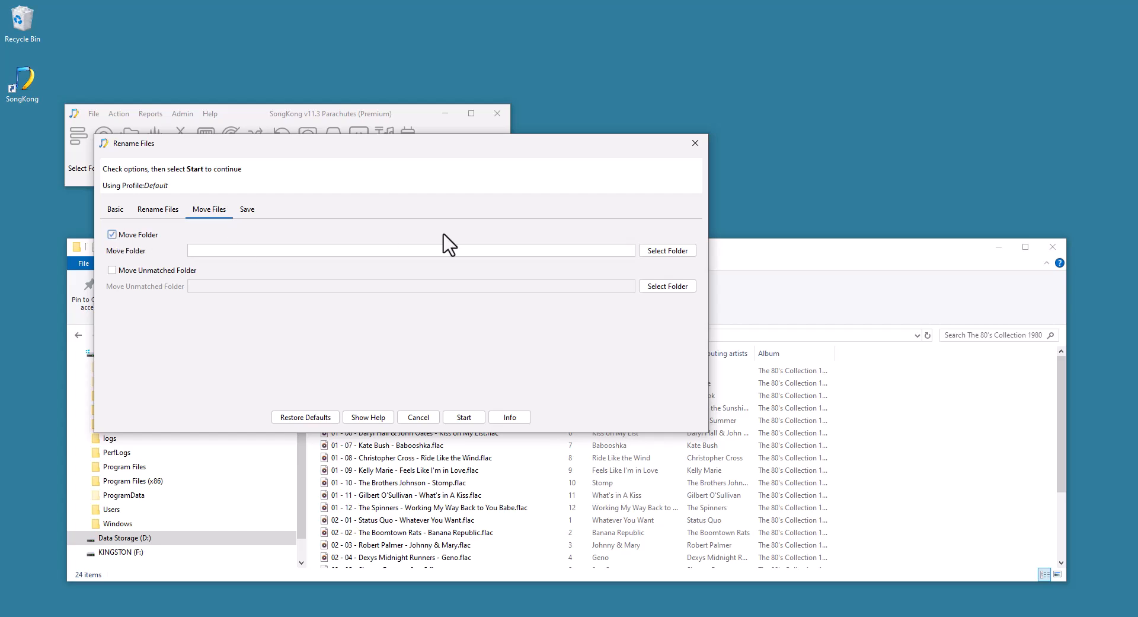
left_click(645, 250)
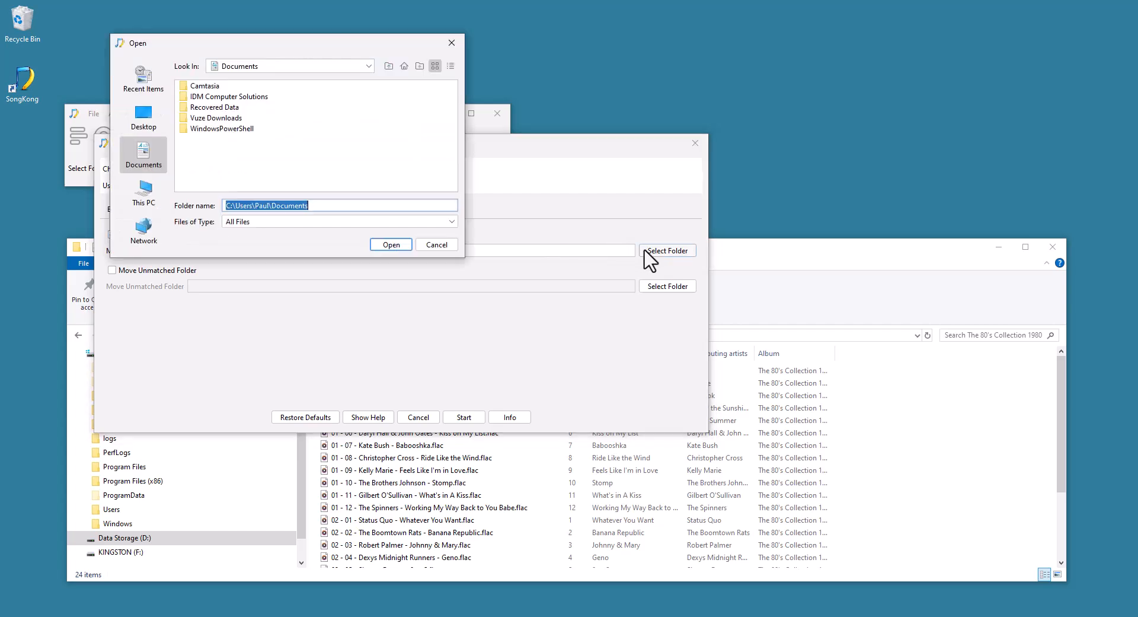
left_click(442, 246)
left_click(112, 235)
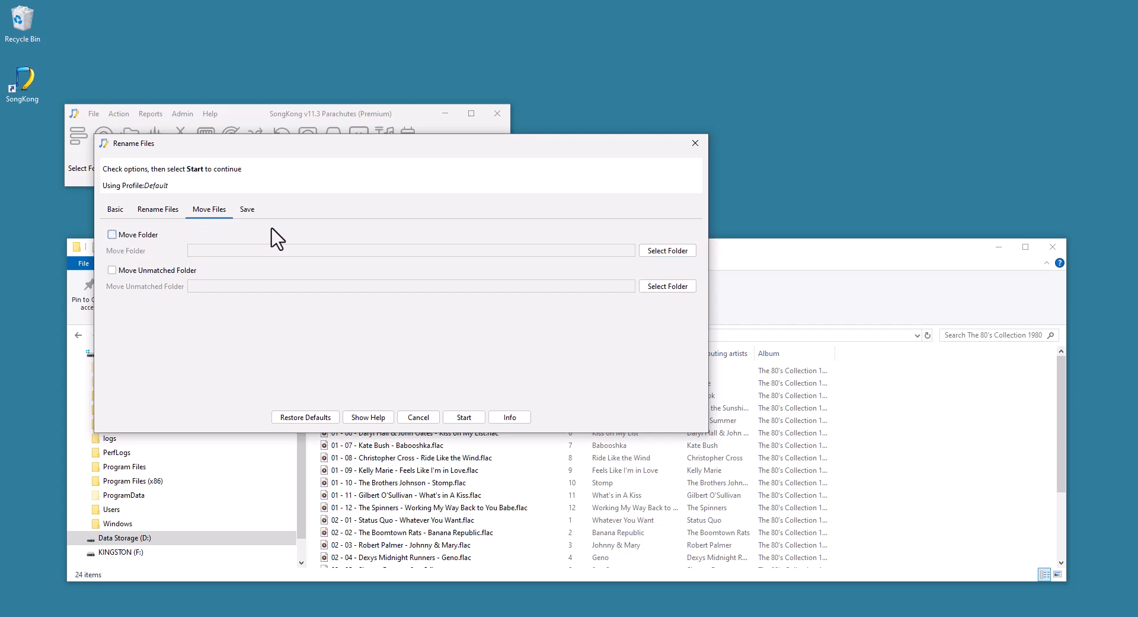
left_click(112, 270)
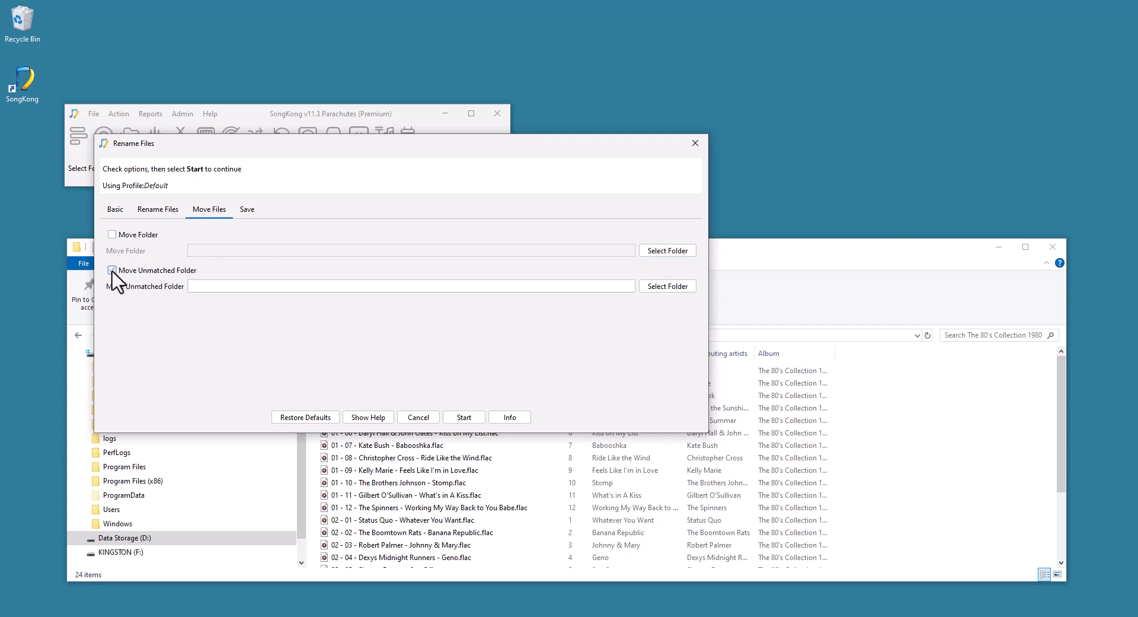
left_click(671, 287)
left_click(433, 249)
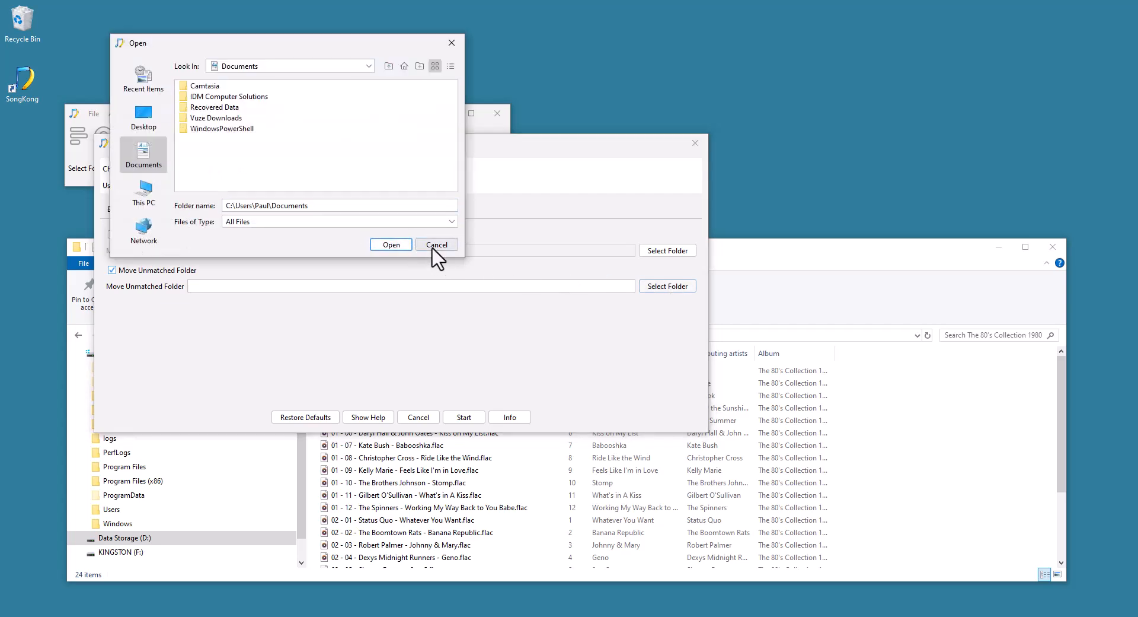
left_click(114, 270)
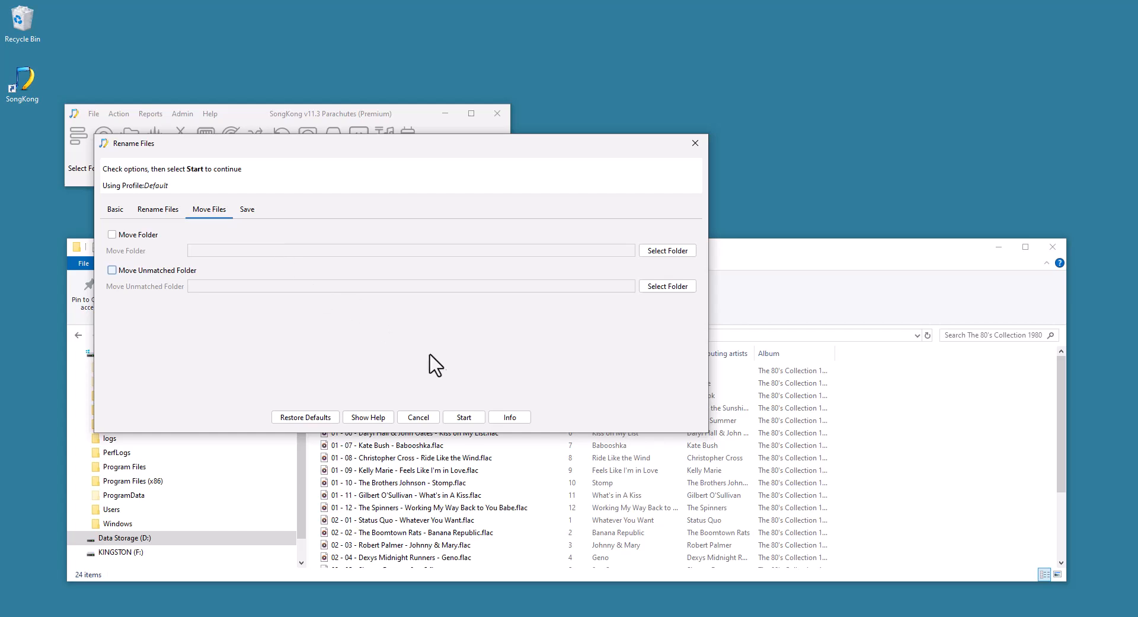
Start the Rename Files task and inspect the number of loaded songs in the report's matching summary chart
left_click(465, 417)
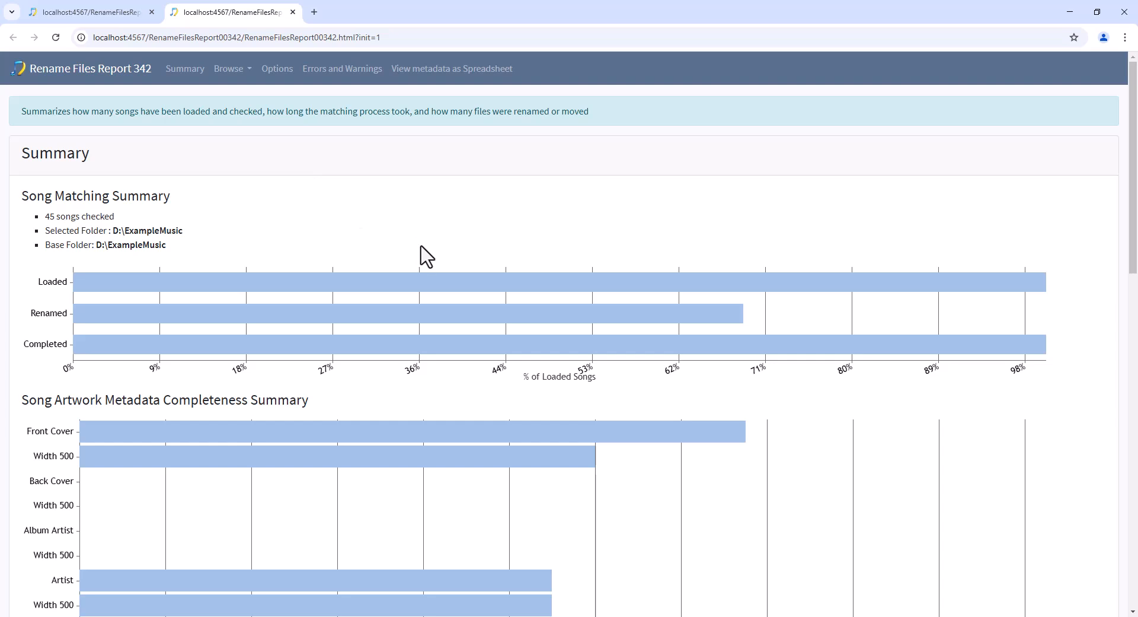
mouse_move(439, 277)
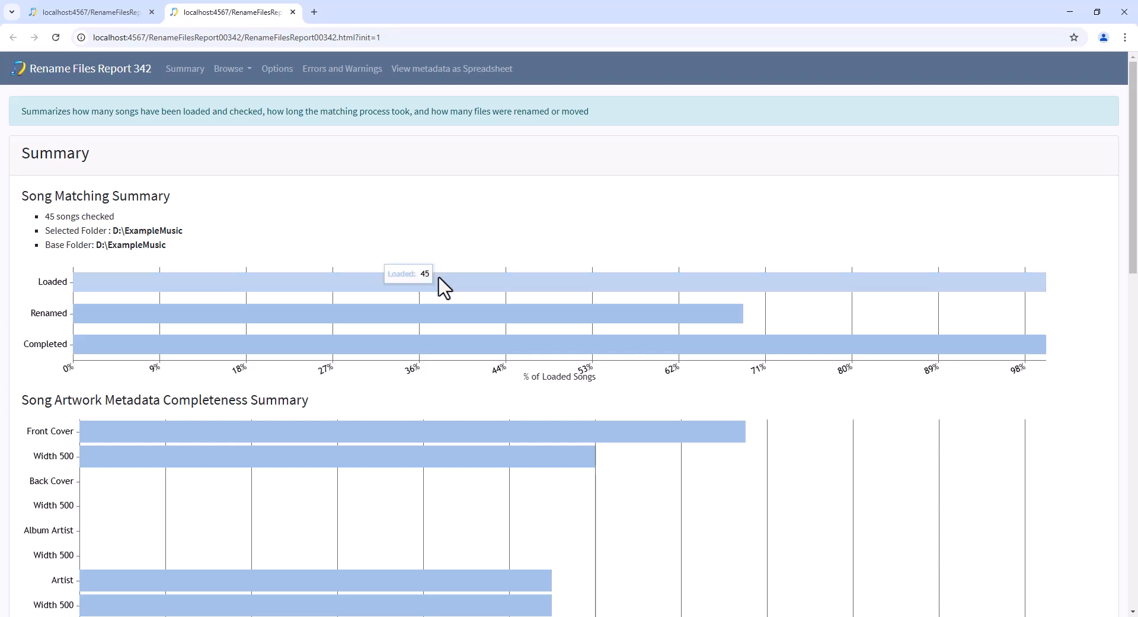
Browse the report by folder to the Liszt album under Alfred Brendel and open the details of its first track
mouse_move(430, 321)
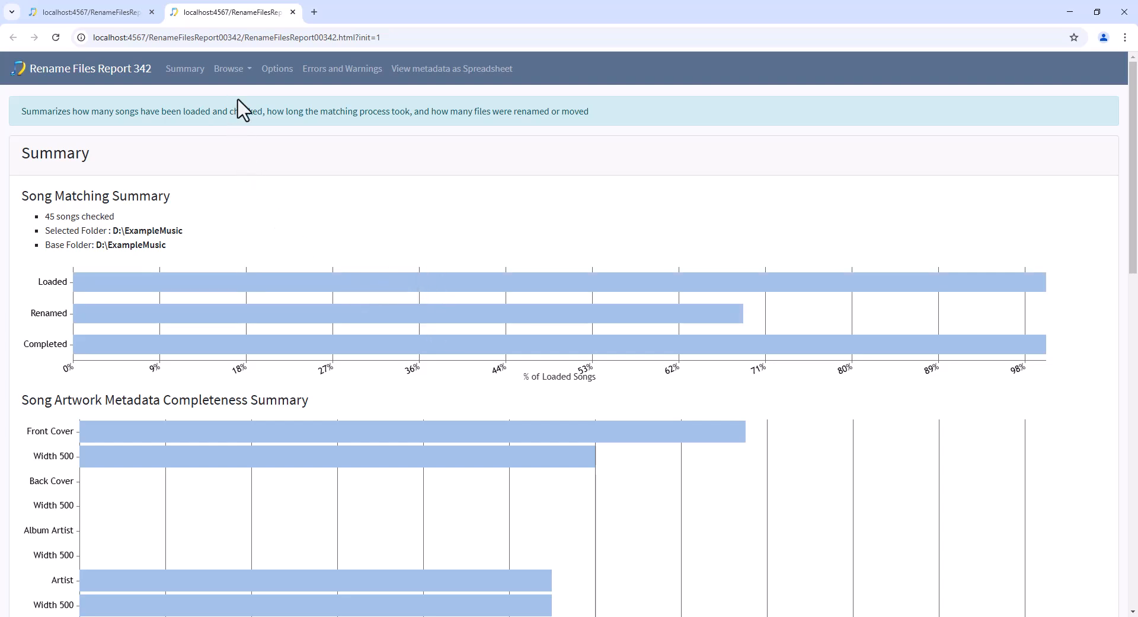
left_click(249, 70)
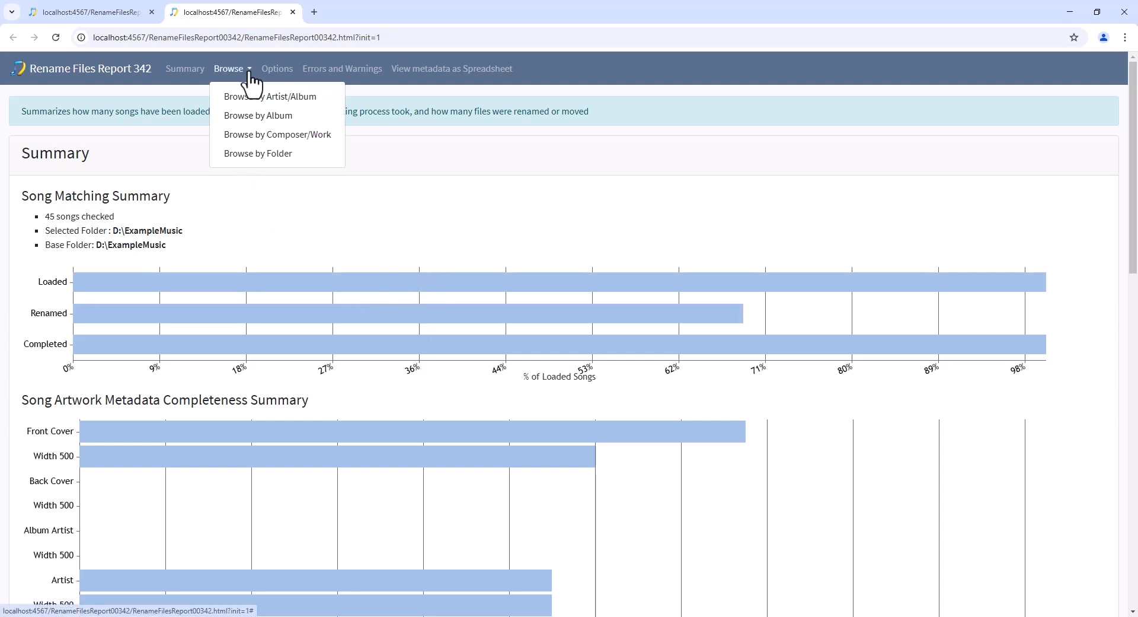
left_click(260, 155)
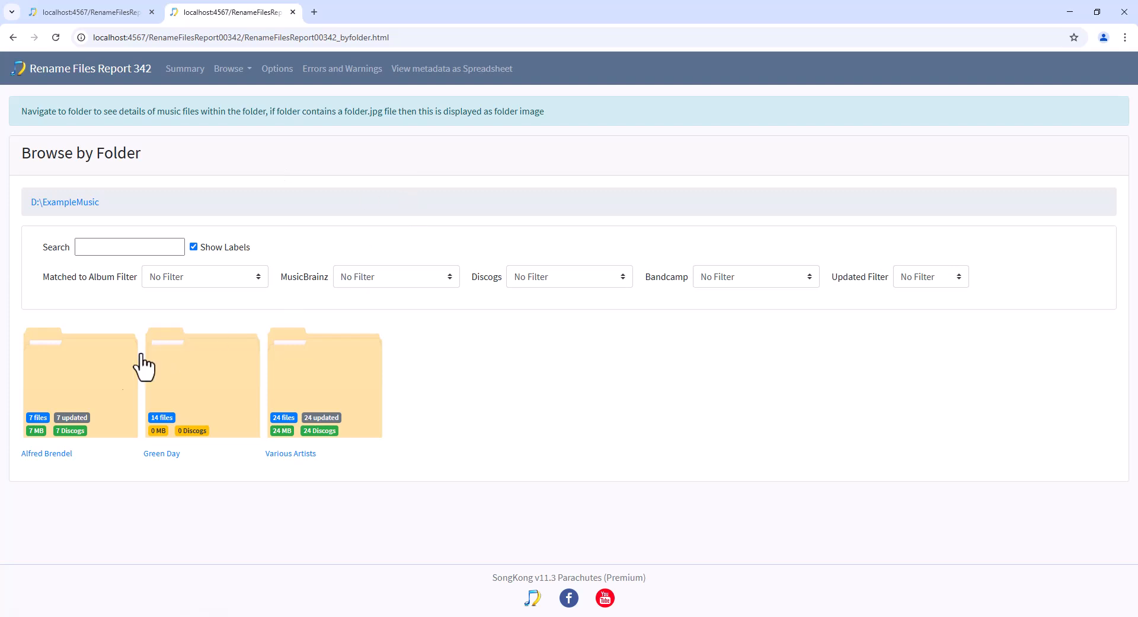
left_click(117, 396)
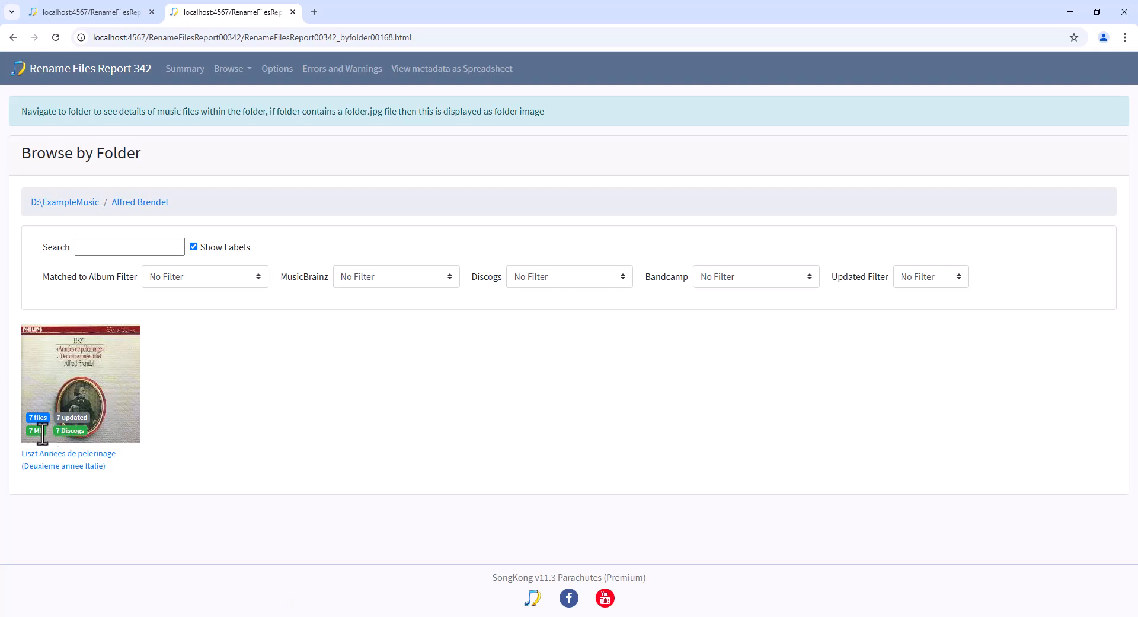
left_click(92, 393)
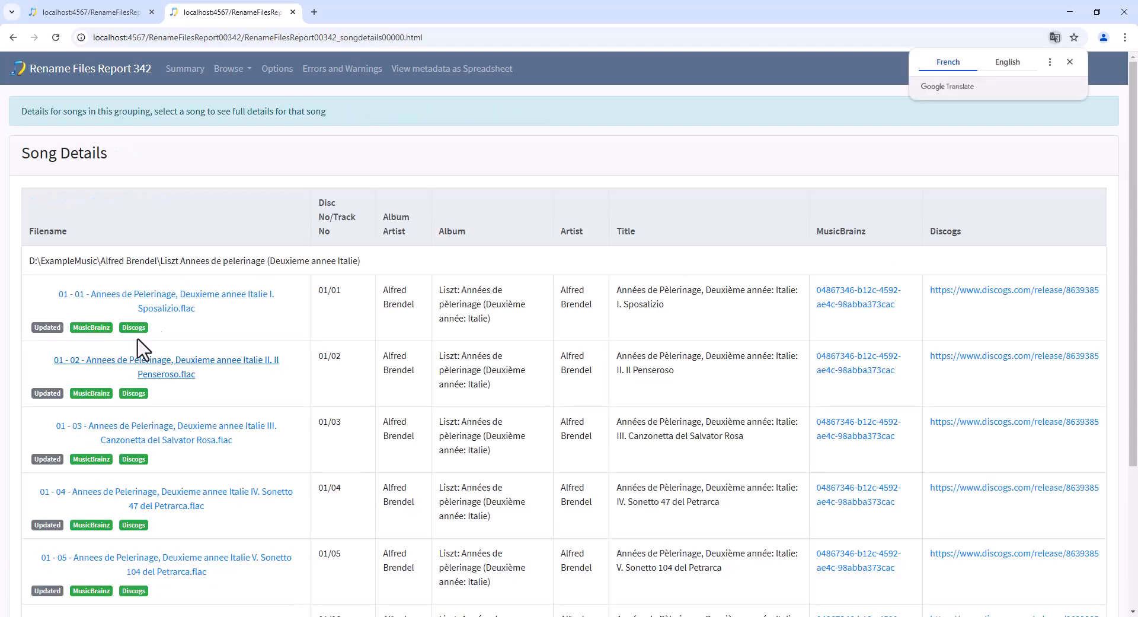
left_click(163, 309)
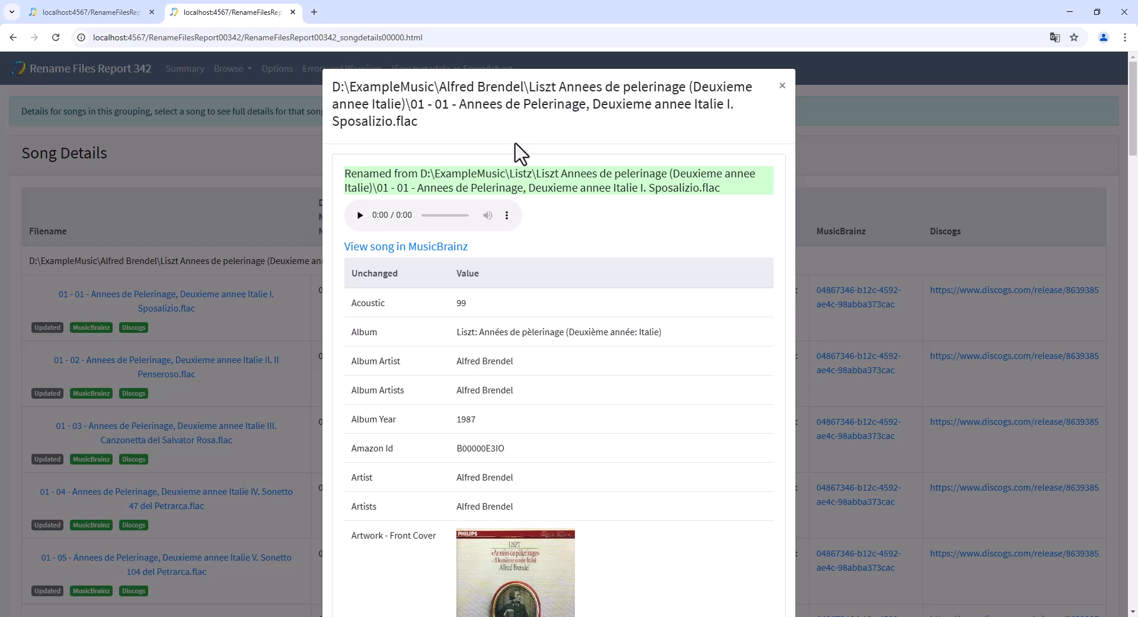
Compare the artist folder in the track's new and original paths with its Album Artists value, and close the details
left_click_drag(439, 87, 523, 78)
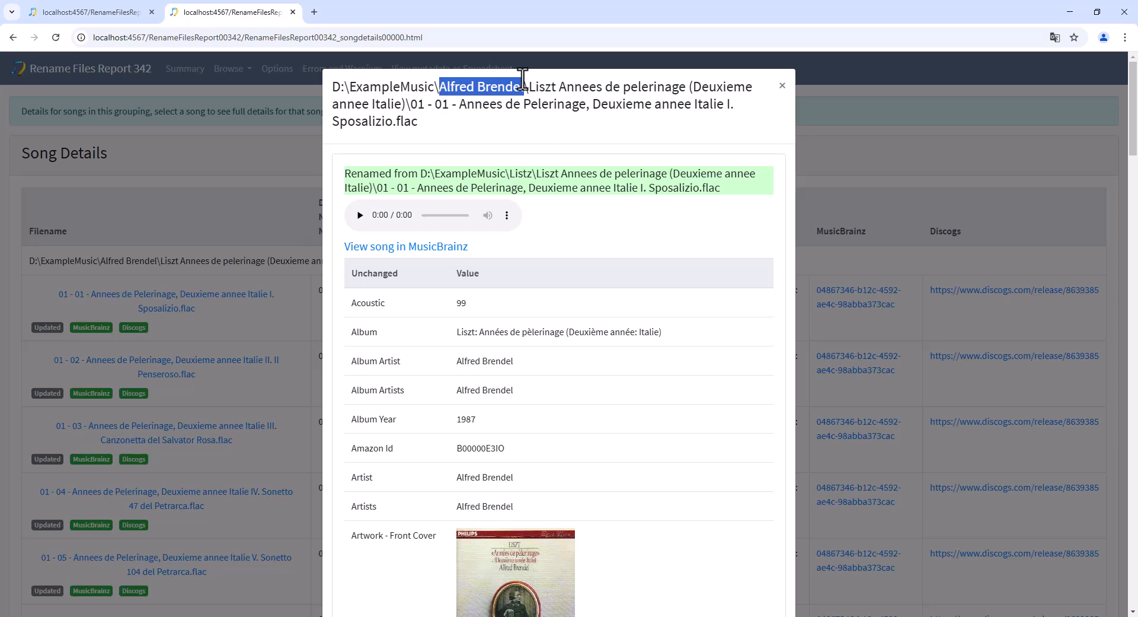
left_click_drag(510, 174, 533, 175)
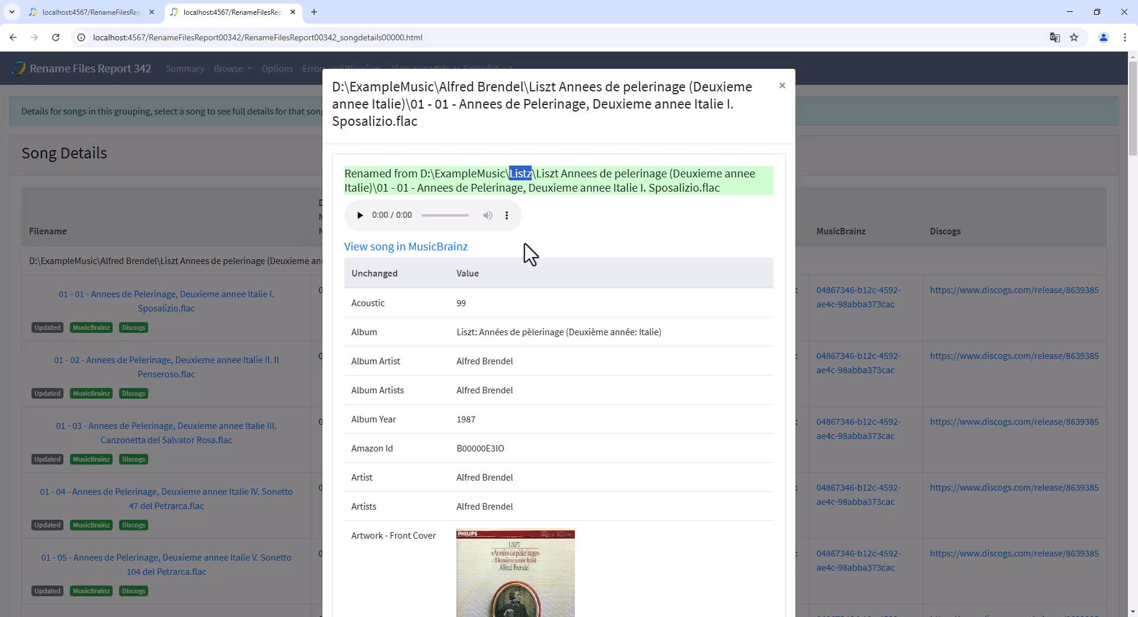
left_click_drag(456, 390, 513, 390)
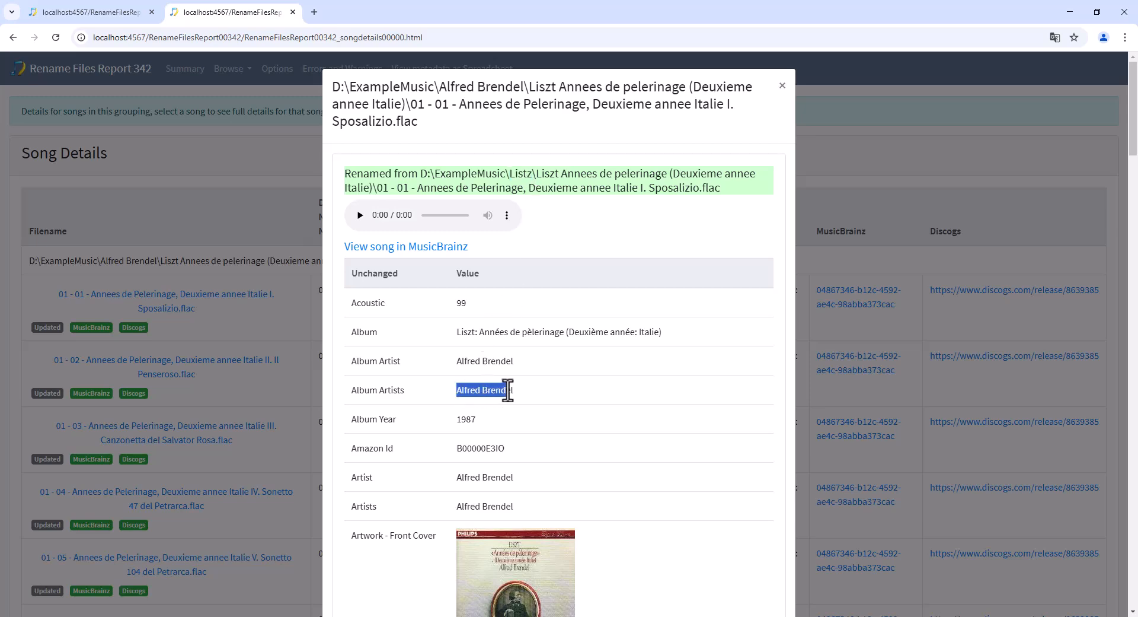
left_click(308, 153)
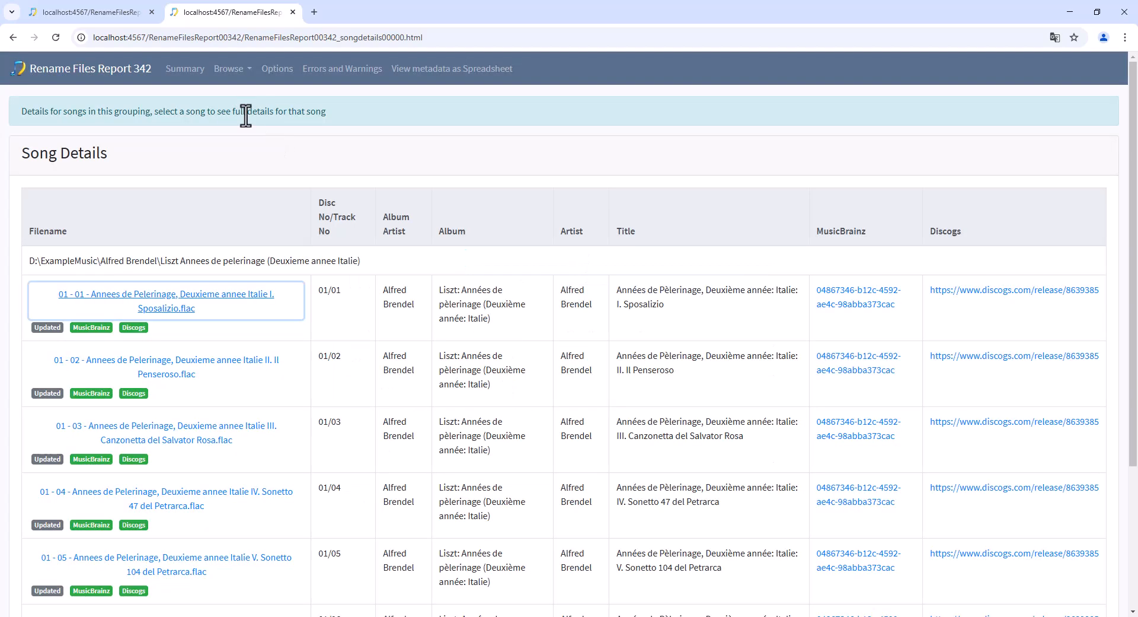
Browse the report by folder to Green Day's Dookie, view the details of 01 - 01 - Burnout.flac, and close them
left_click(231, 69)
left_click(259, 153)
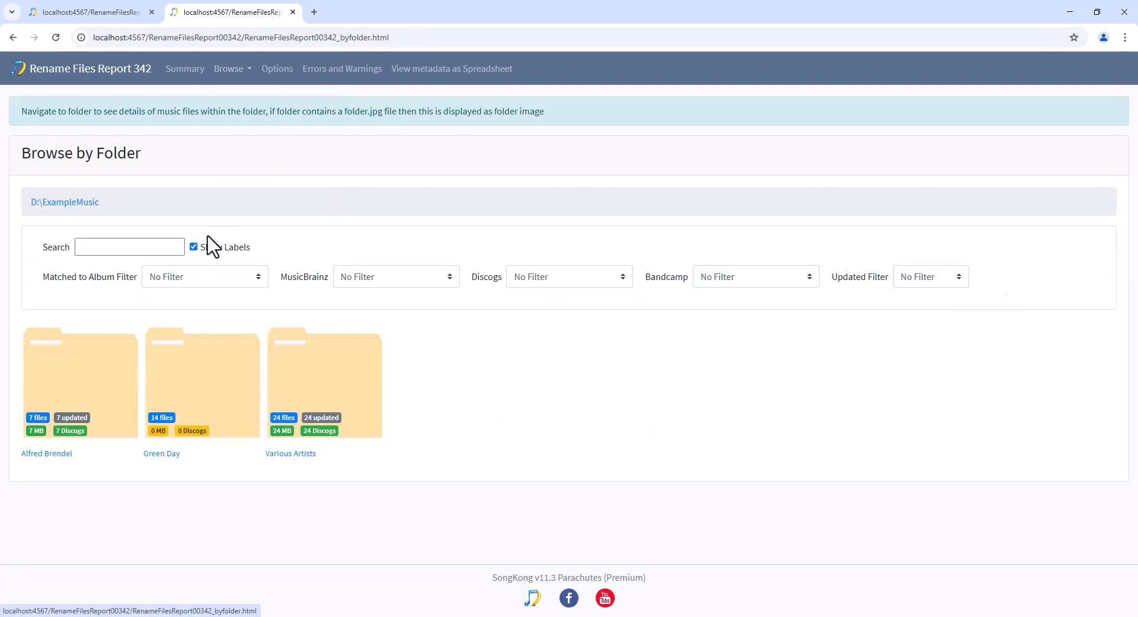
left_click(183, 366)
left_click(135, 346)
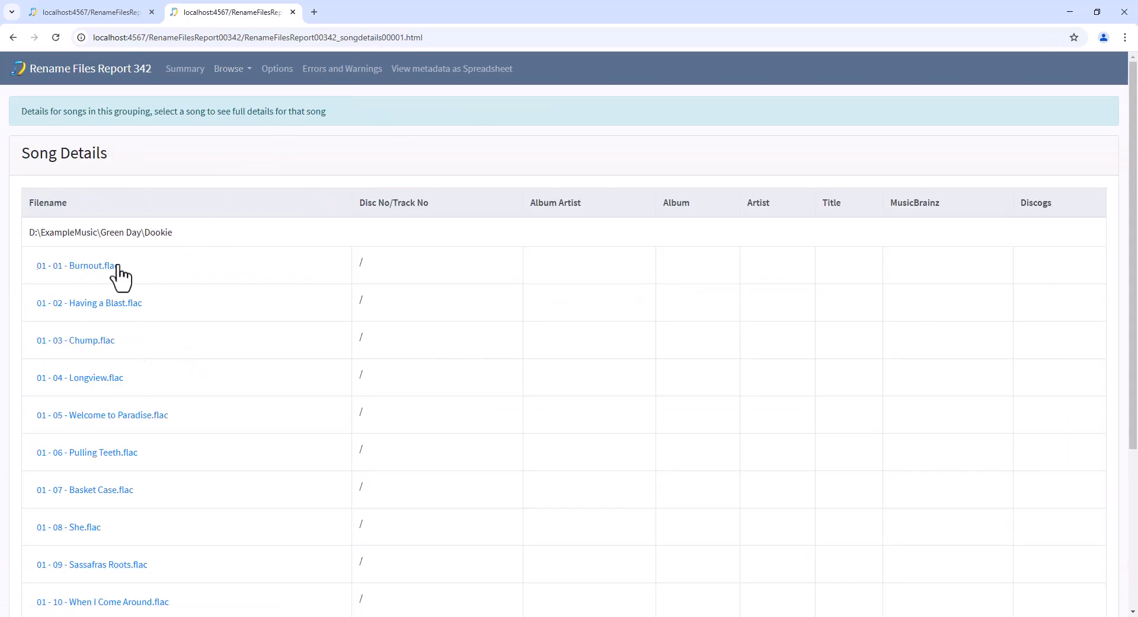
left_click(95, 266)
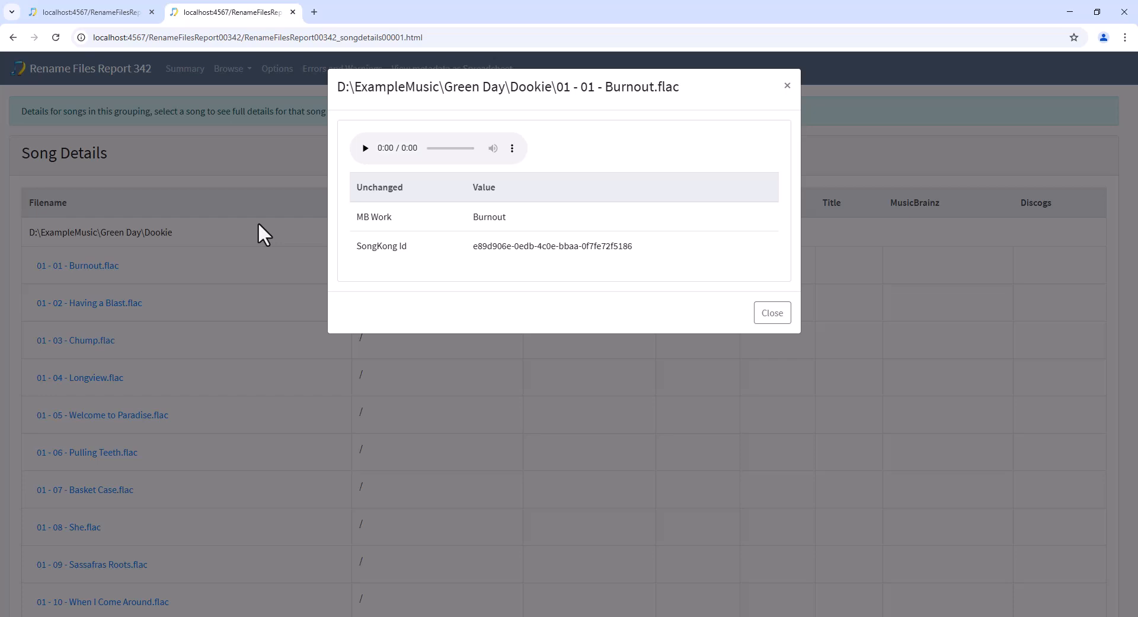
left_click(259, 170)
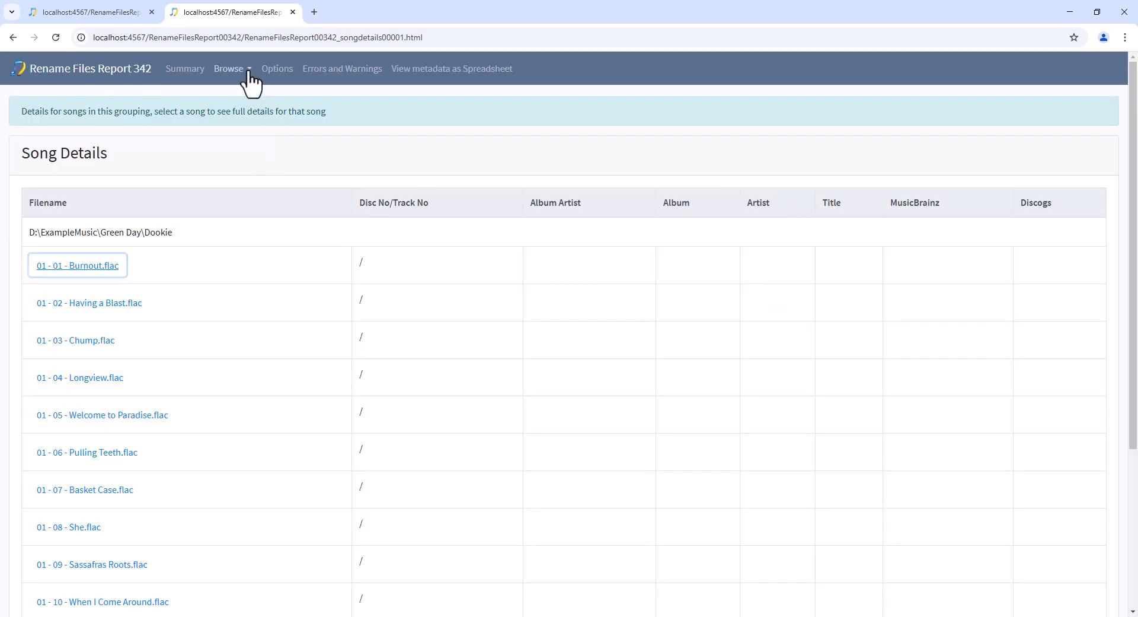
Browse by folder to Disc 01 of The 80's Collection 1980 and examine the disc folder in the first track's new path
left_click(243, 71)
left_click(259, 157)
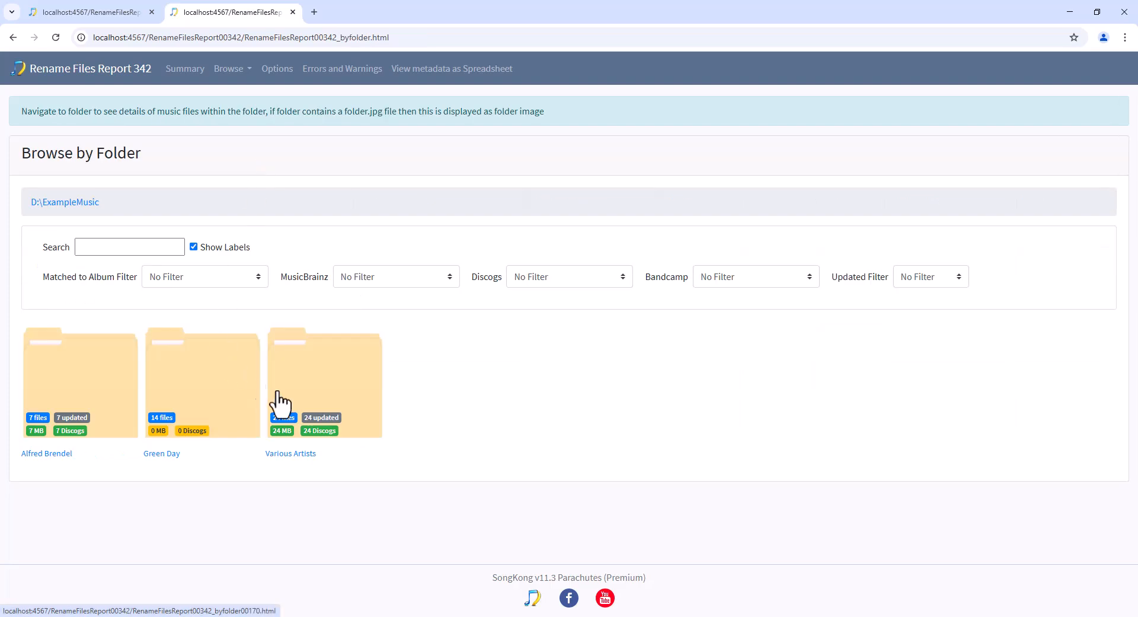
left_click(342, 392)
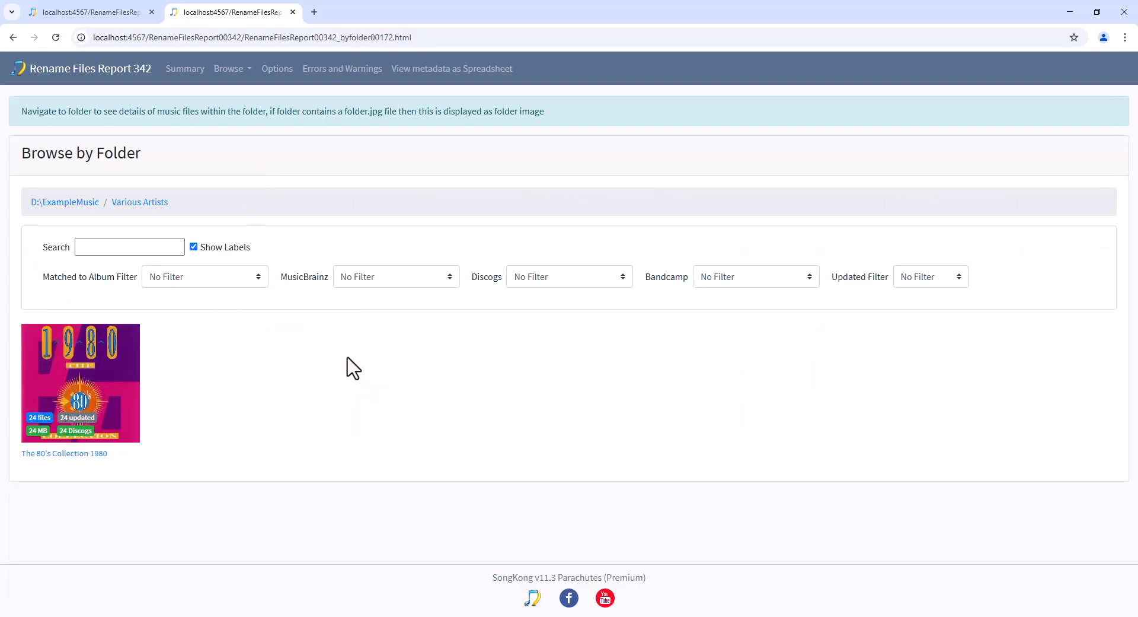
left_click(93, 393)
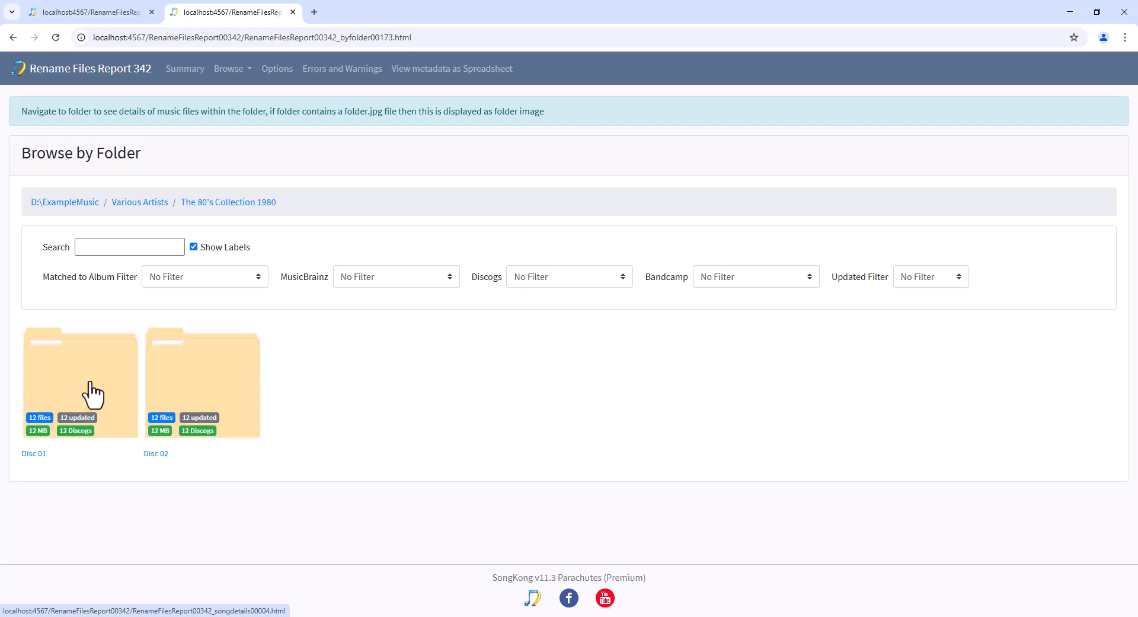
left_click(92, 386)
left_click(166, 285)
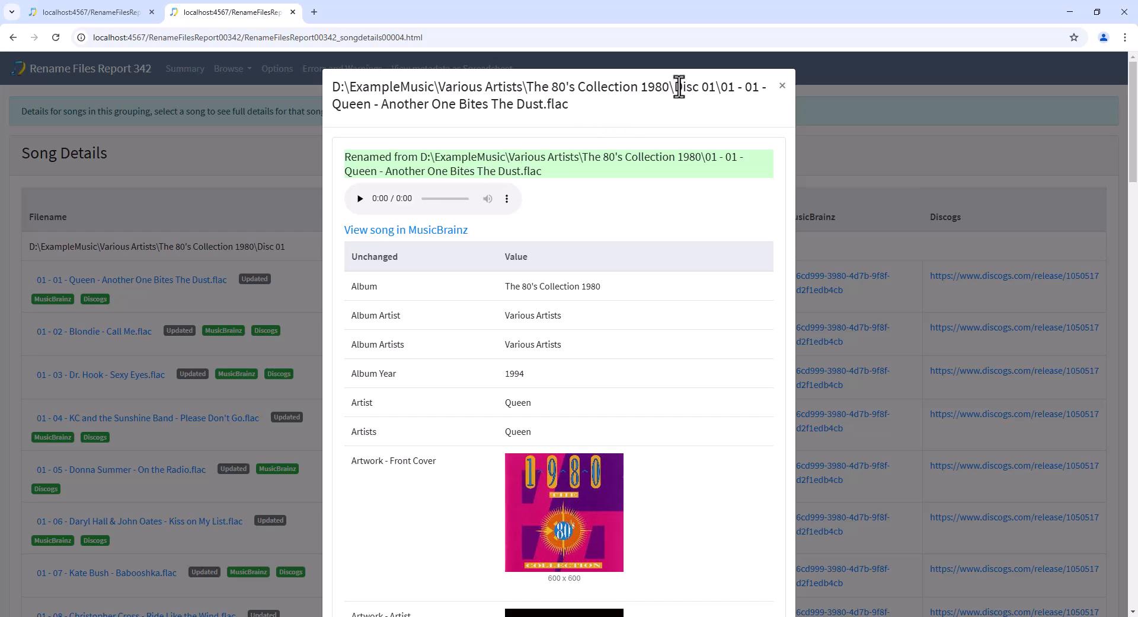
left_click_drag(674, 87, 717, 90)
left_click(264, 220)
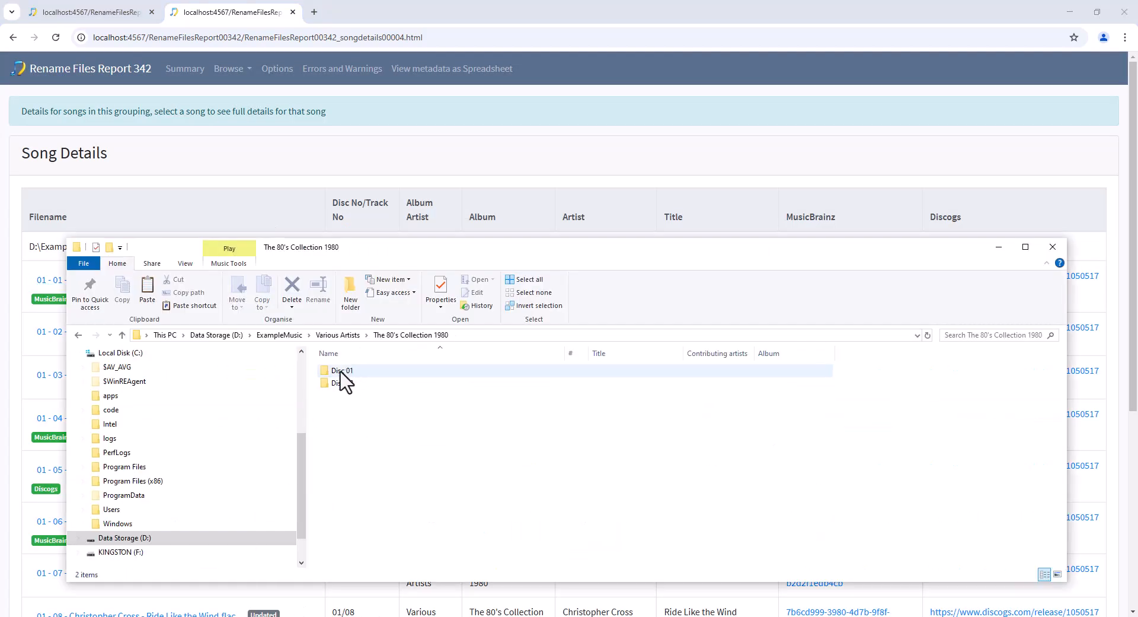
In File Explorer, check the The 80's Collection 1980 and Alfred Brendel folders within ExampleMusic, and return to the report
left_click(349, 335)
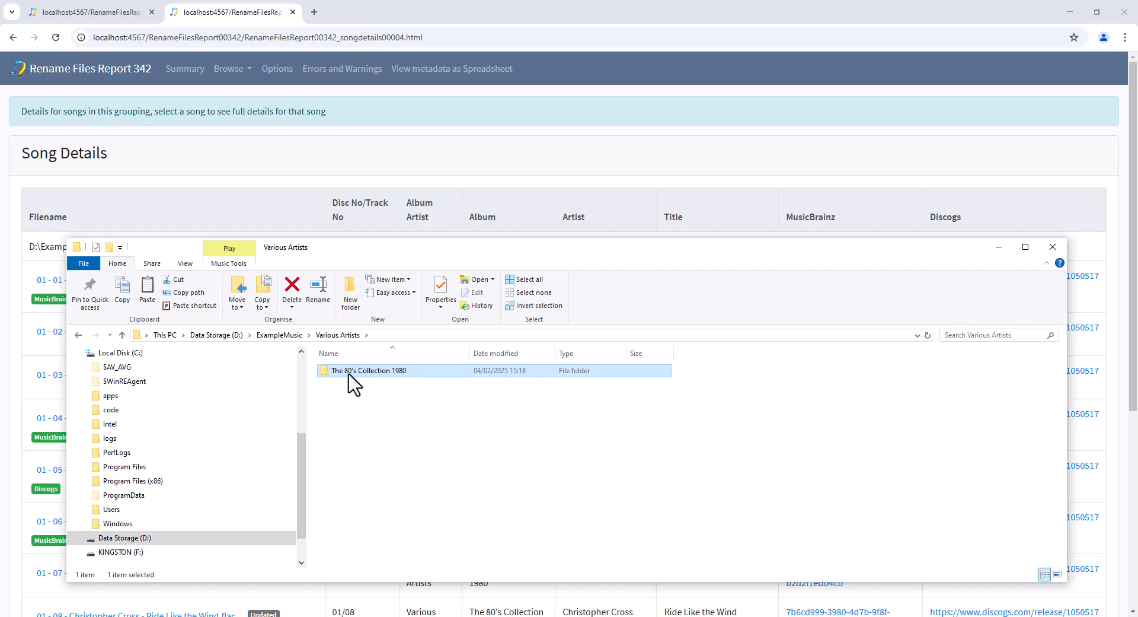
double_click(351, 371)
left_click(298, 335)
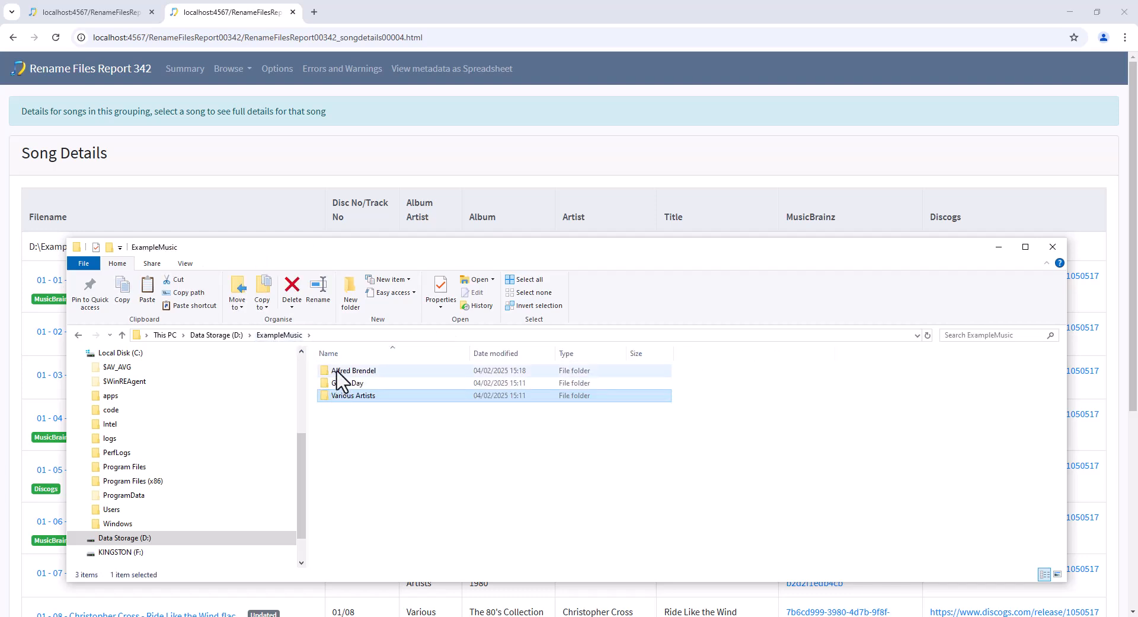
left_click(336, 371)
double_click(337, 371)
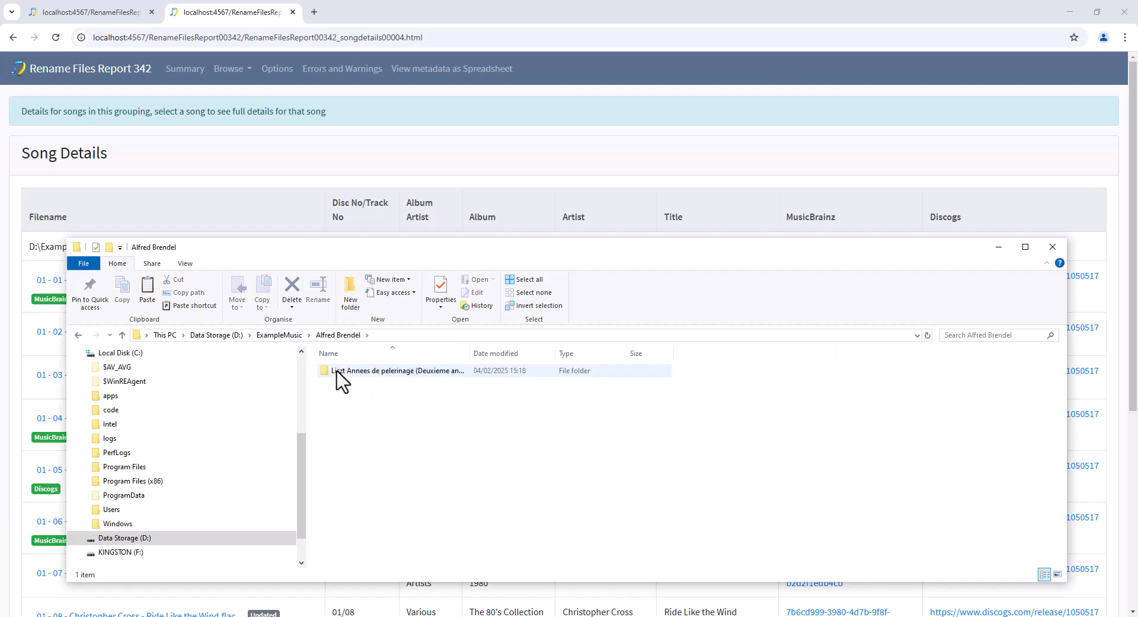
left_click(297, 336)
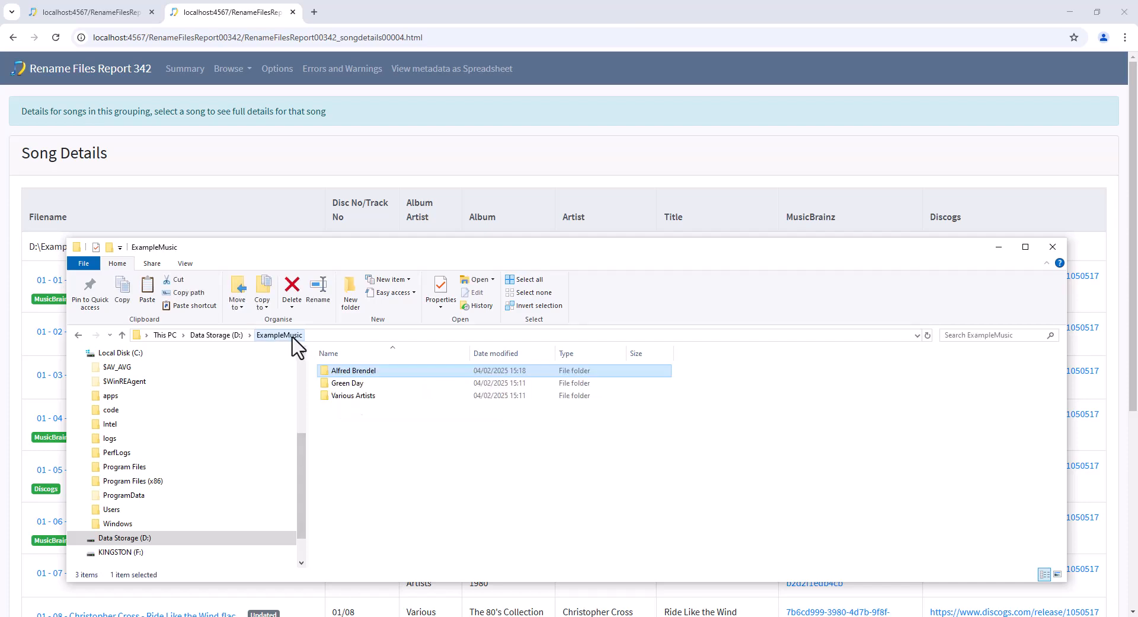
left_click(586, 69)
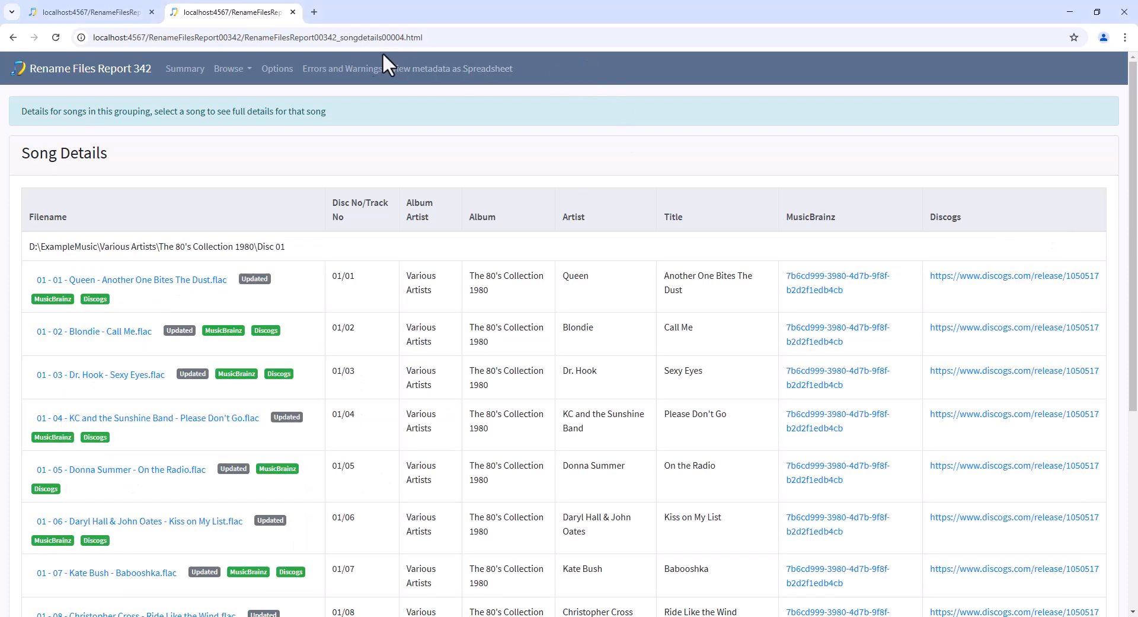
Review the options recorded in the rename report, and close the report and the task summary
left_click(290, 70)
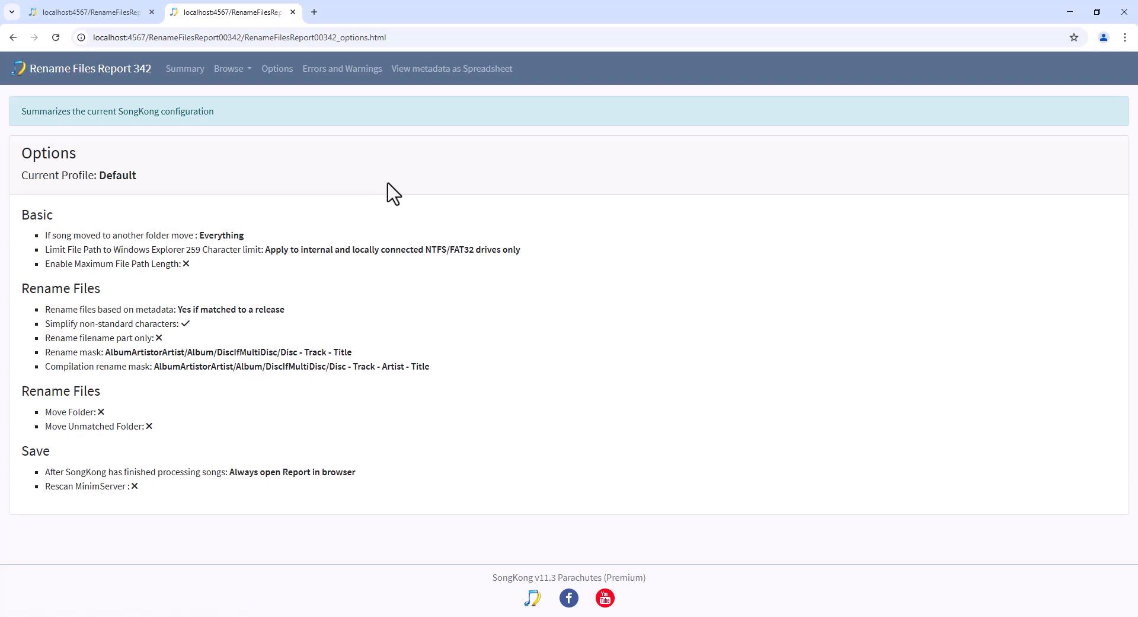
left_click(1130, 11)
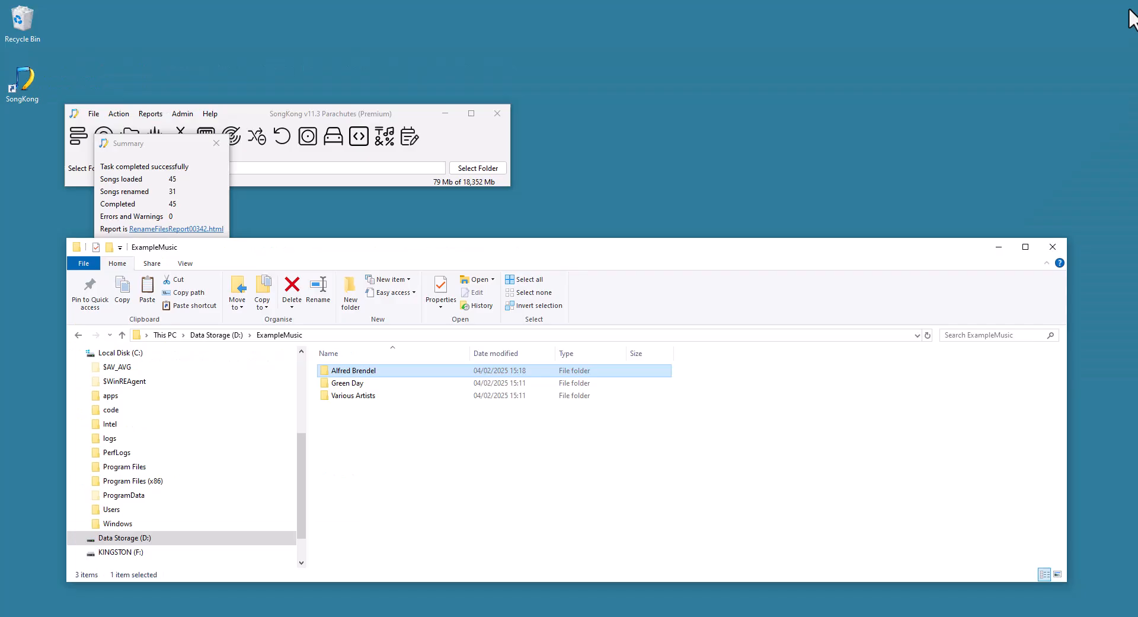
left_click(224, 193)
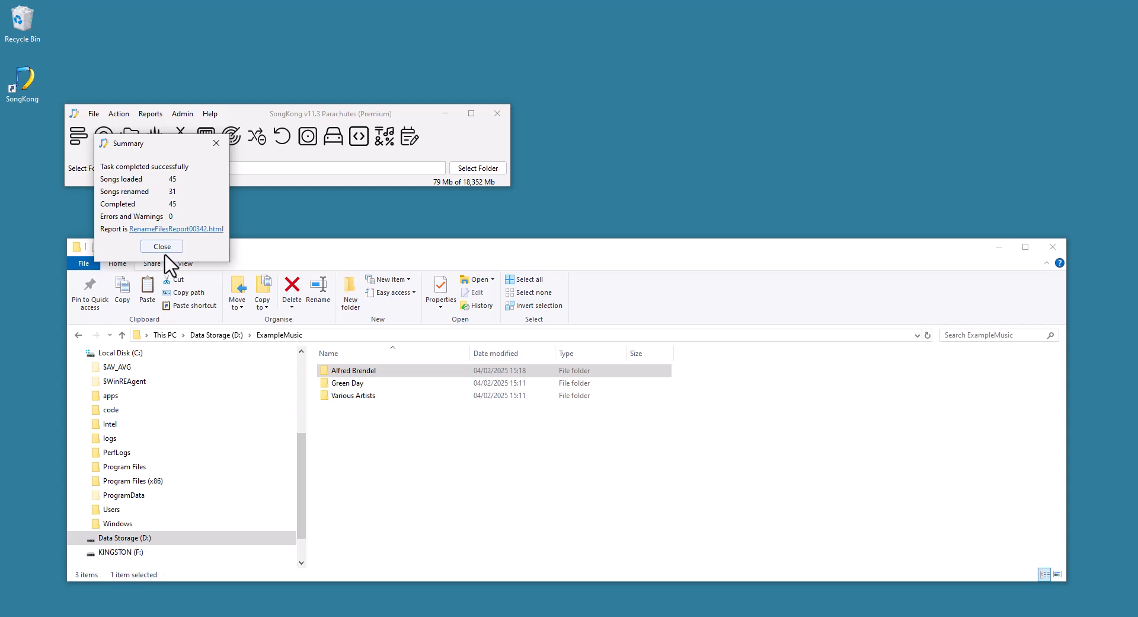
left_click(162, 246)
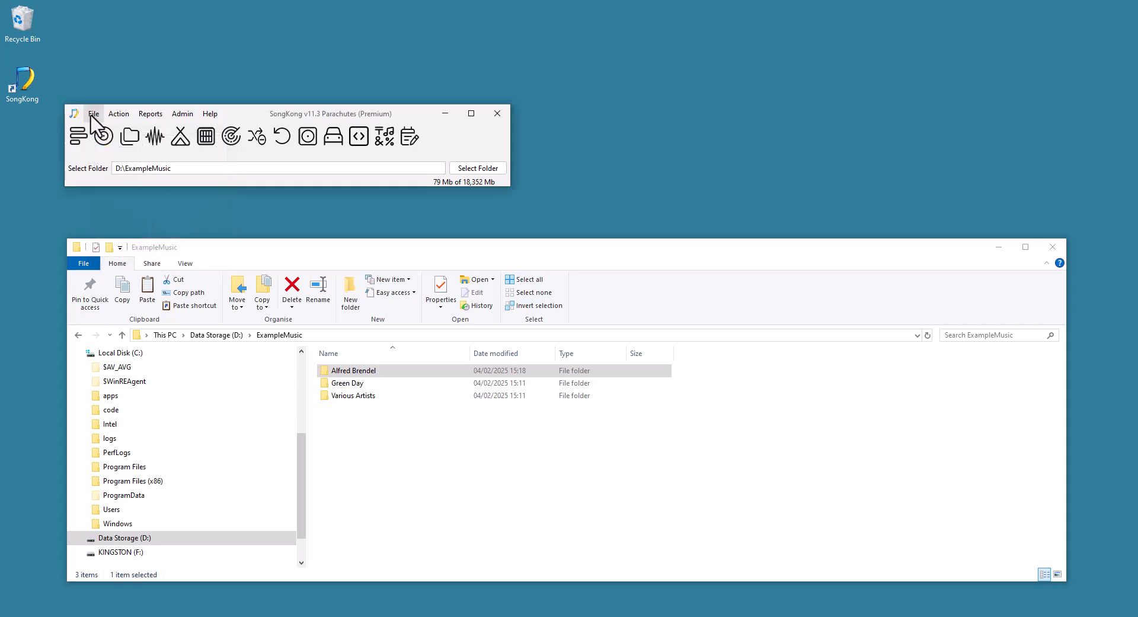
Open the filename mask AlbumArtistorArtist/Album/DiscIfMultiDisc/Disc - Track - Title for editing in SongKong's preferences
left_click(94, 114)
left_click(122, 173)
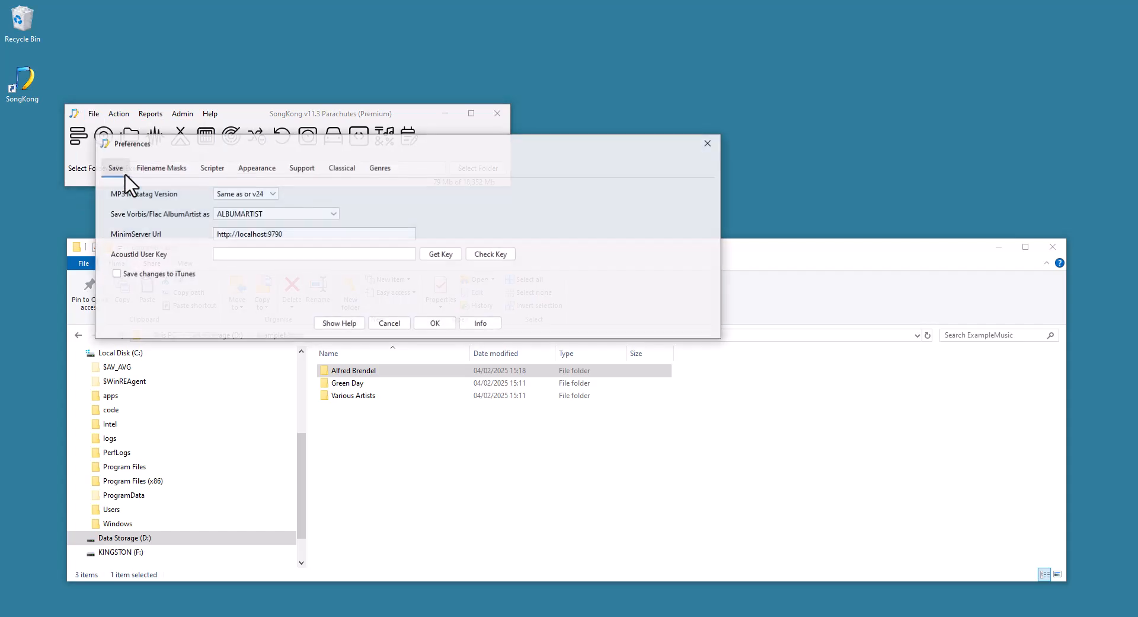
left_click(160, 170)
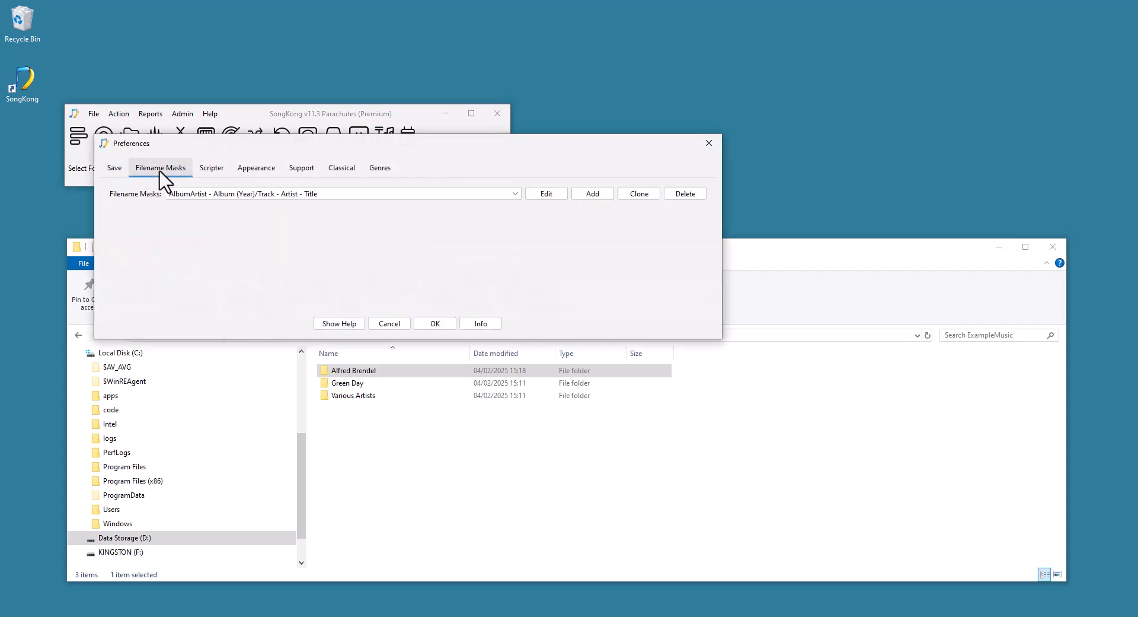
left_click(382, 194)
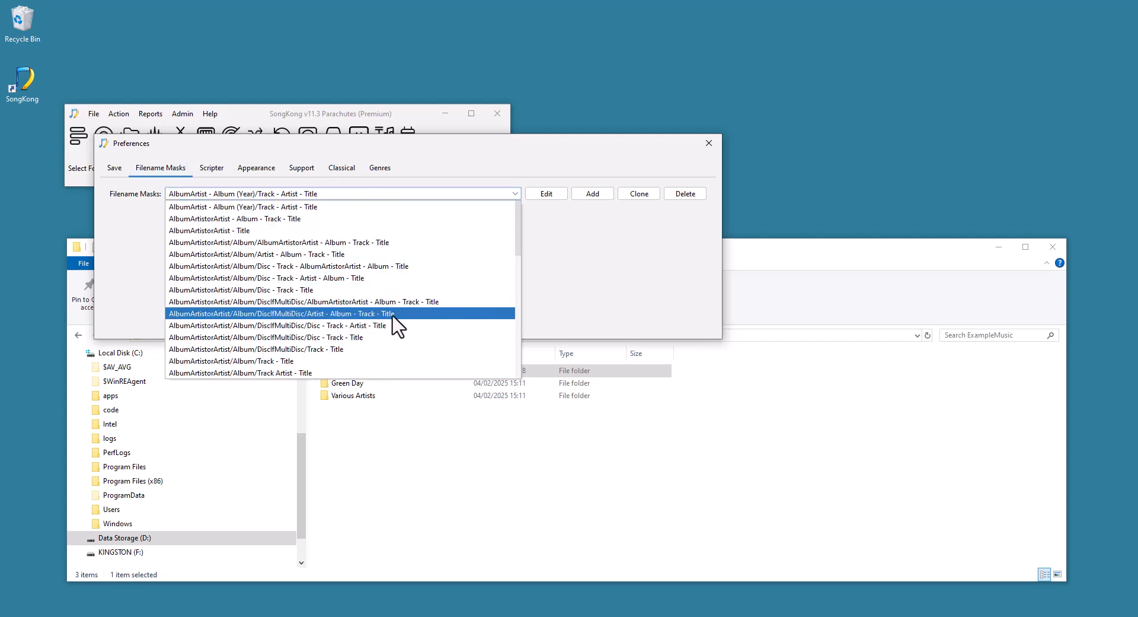
left_click(382, 337)
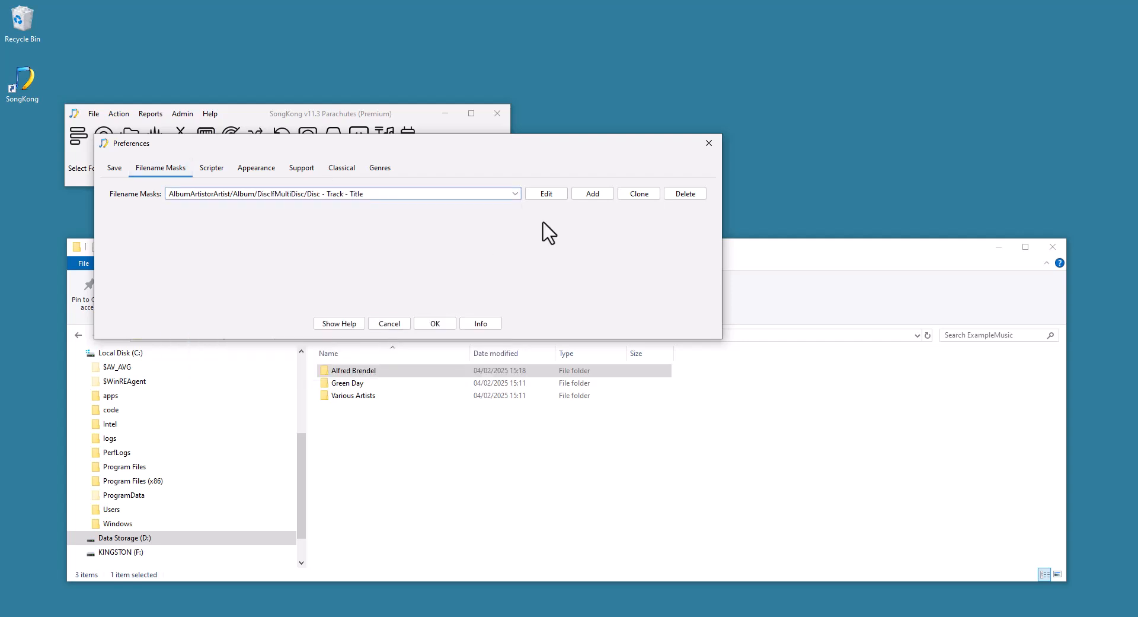
left_click(542, 194)
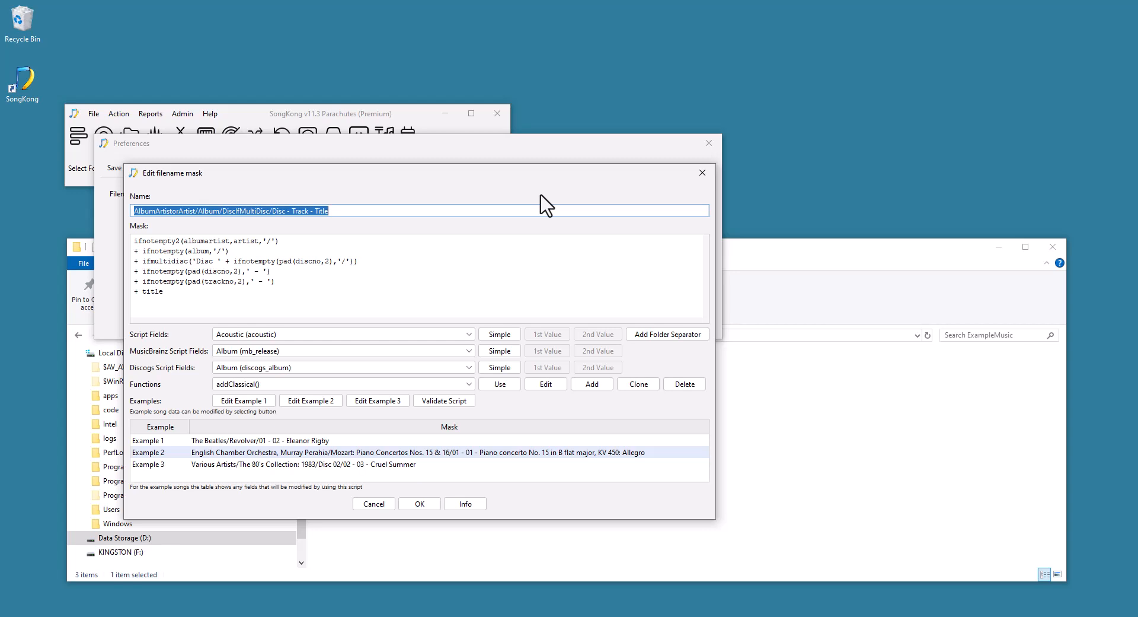
Remove the "+ title" line from the mask script and save both the mask and the preferences
triple_click(298, 286)
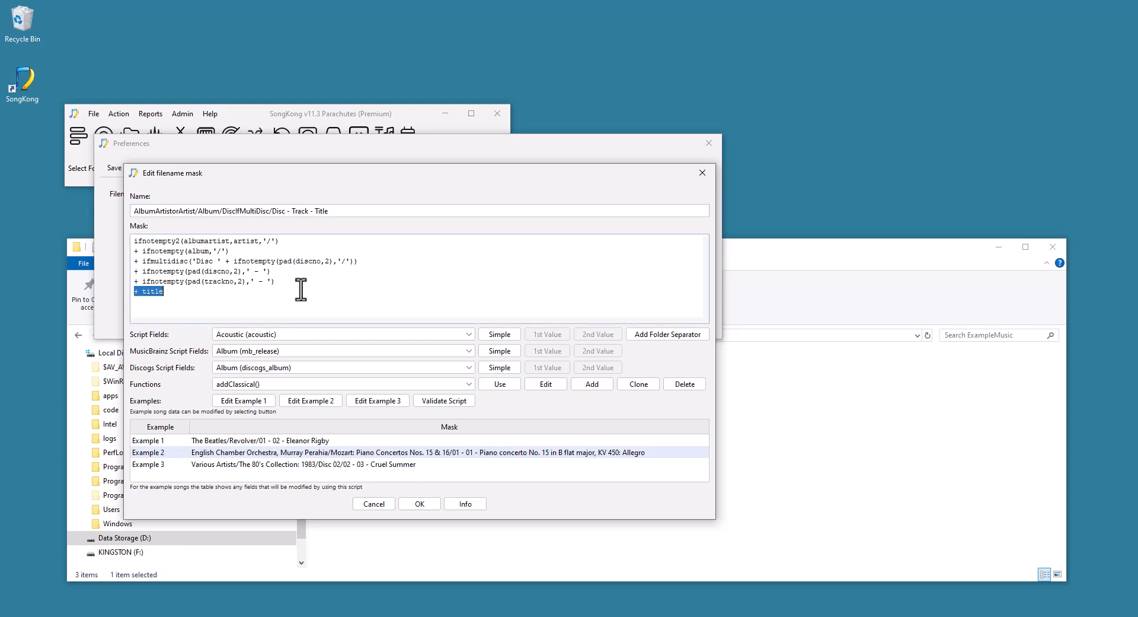
key("BackSpace")
key("BackSpace")
left_click(498, 210)
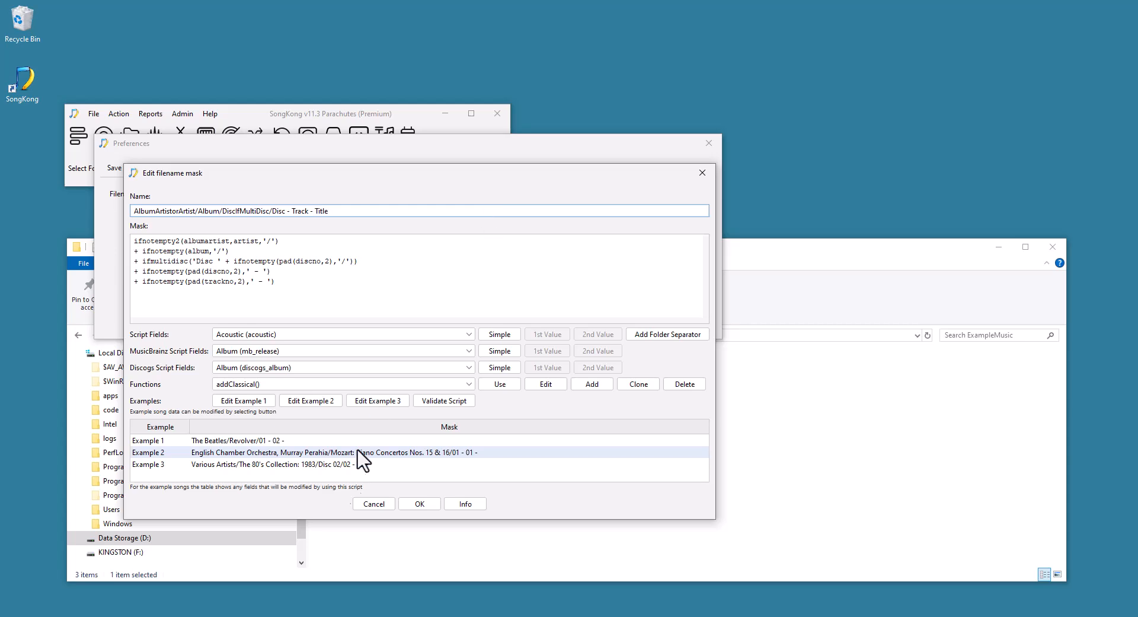
left_click(415, 504)
left_click(436, 324)
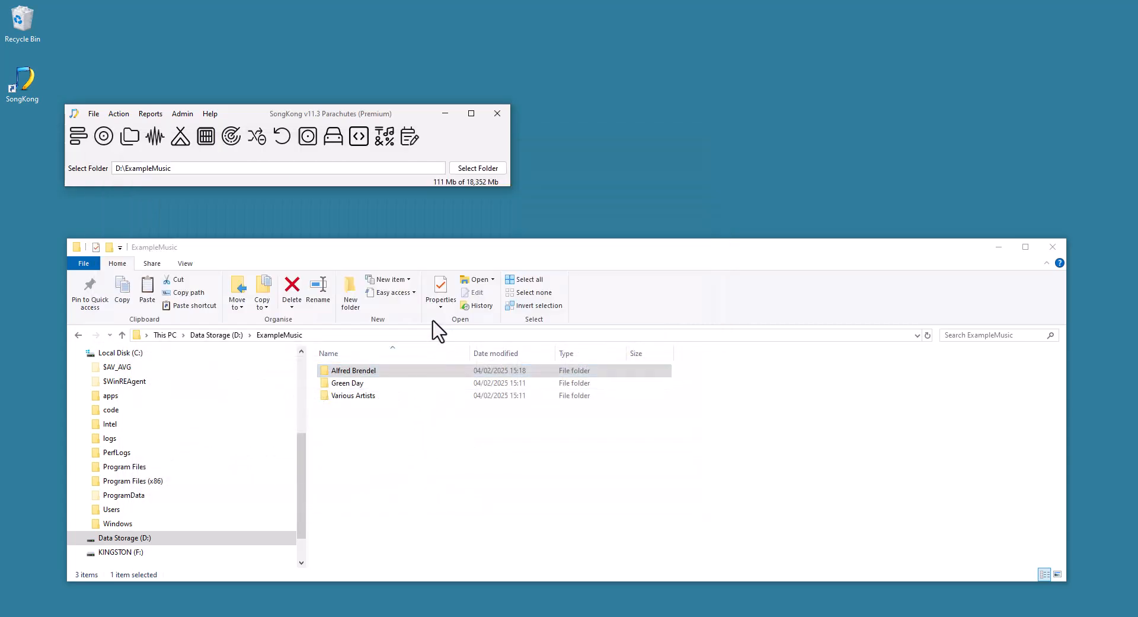